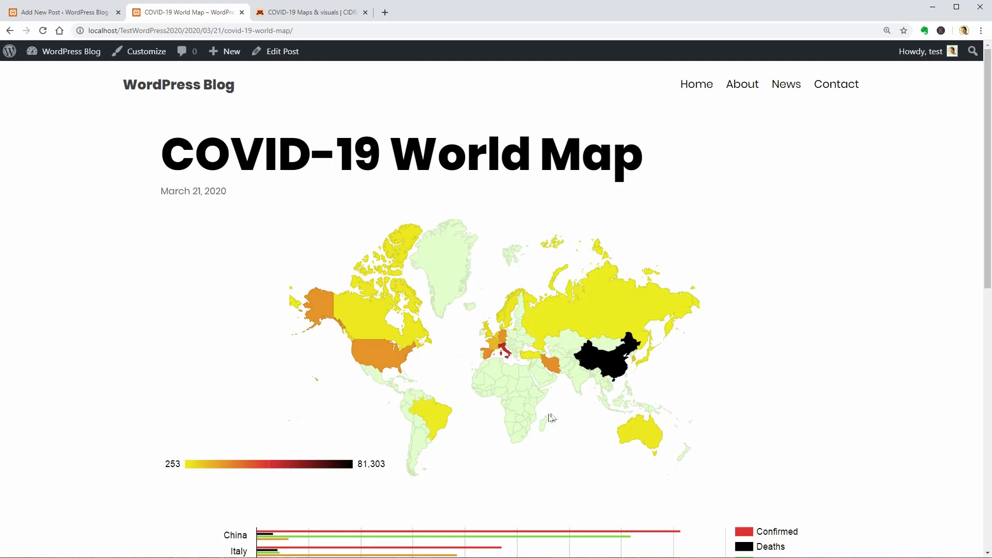
Scroll through the current page, then return to the post's editing screen.
mouse_move(492, 350)
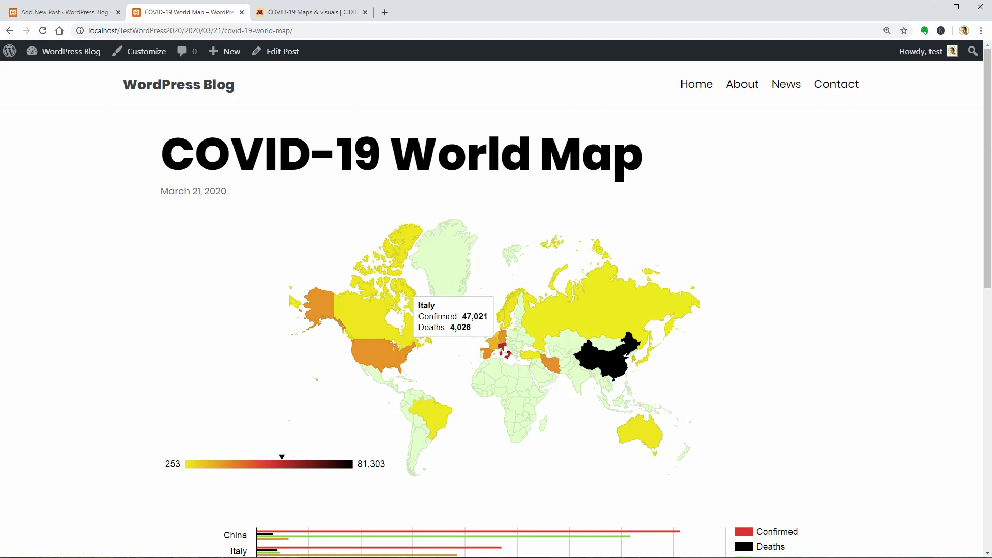
mouse_move(535, 357)
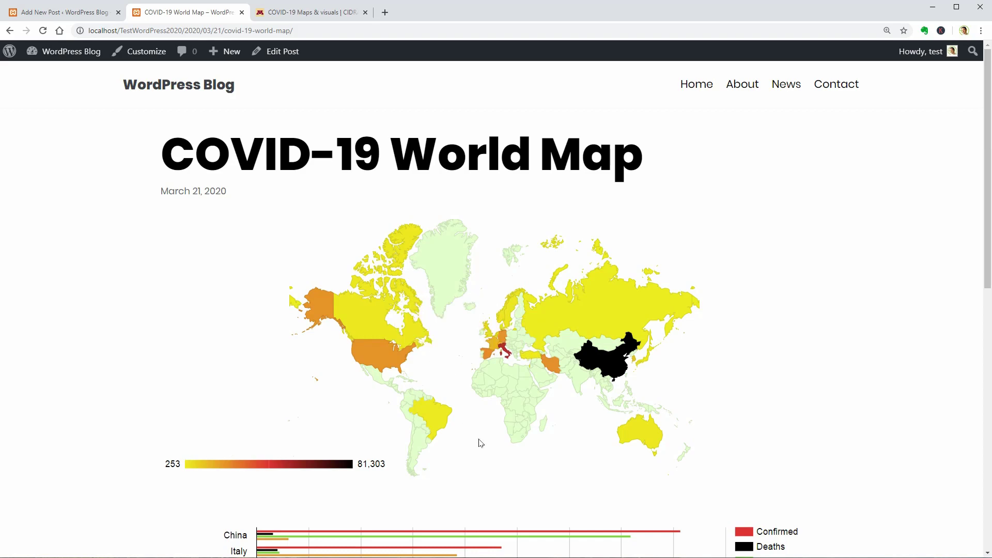
scroll(480, 443, down, 4)
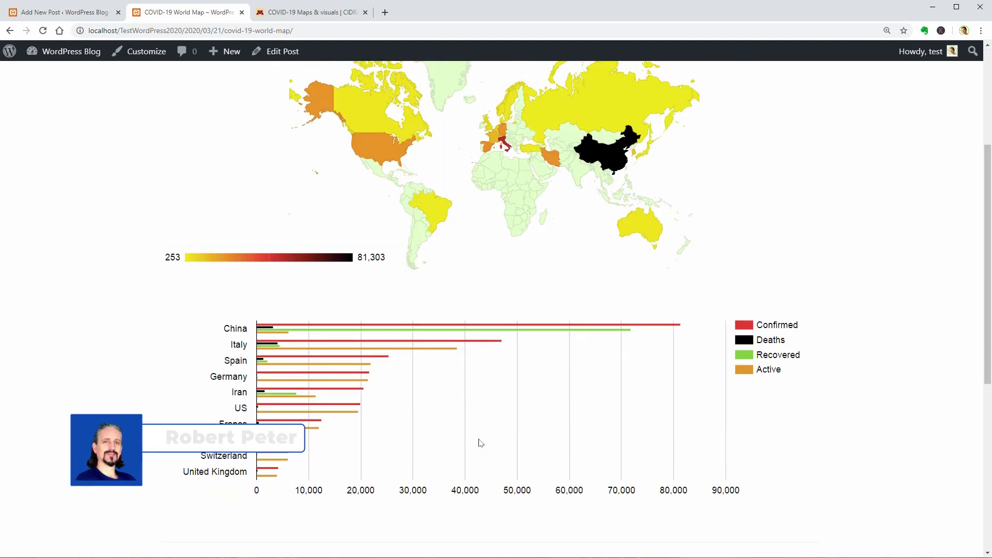
mouse_move(399, 330)
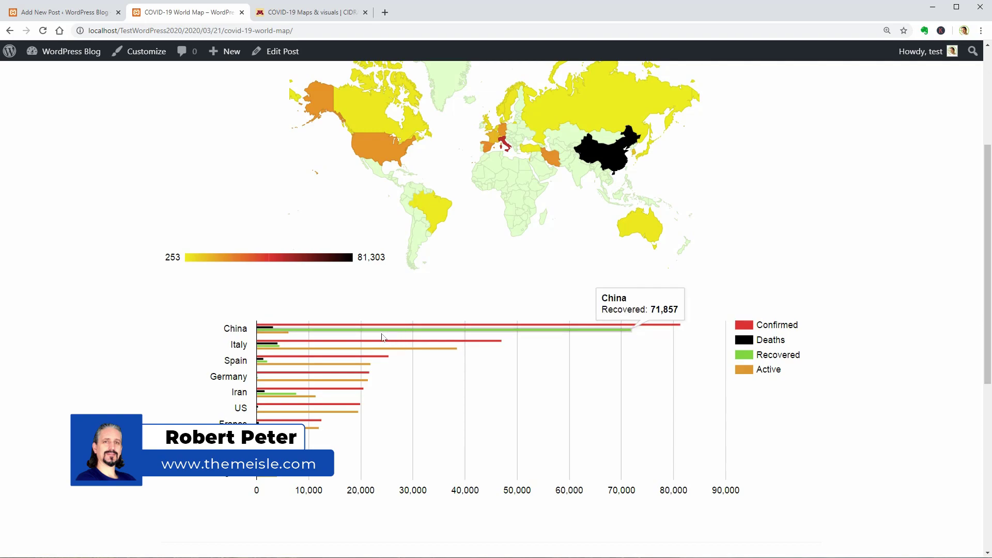
mouse_move(274, 329)
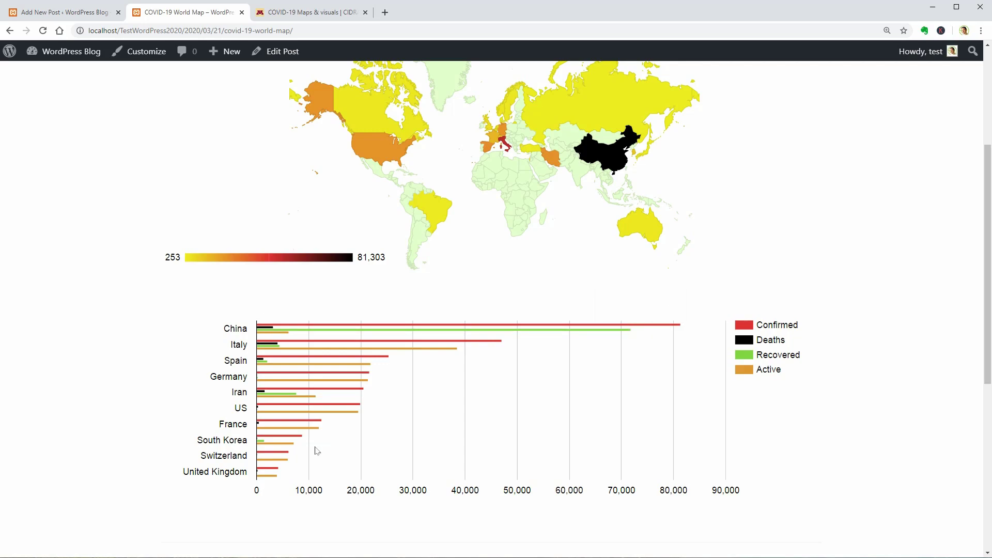
scroll(317, 449, up, 4)
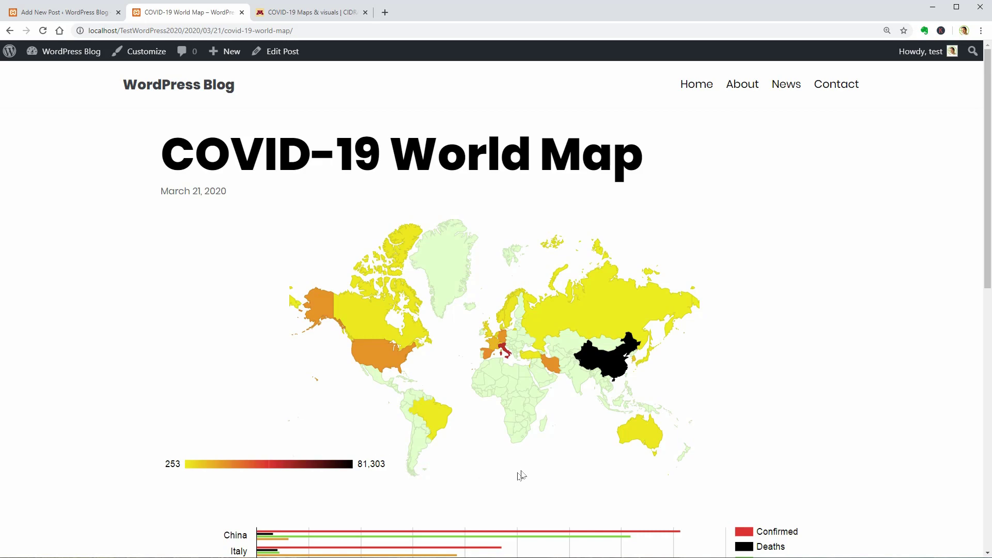
mouse_move(637, 429)
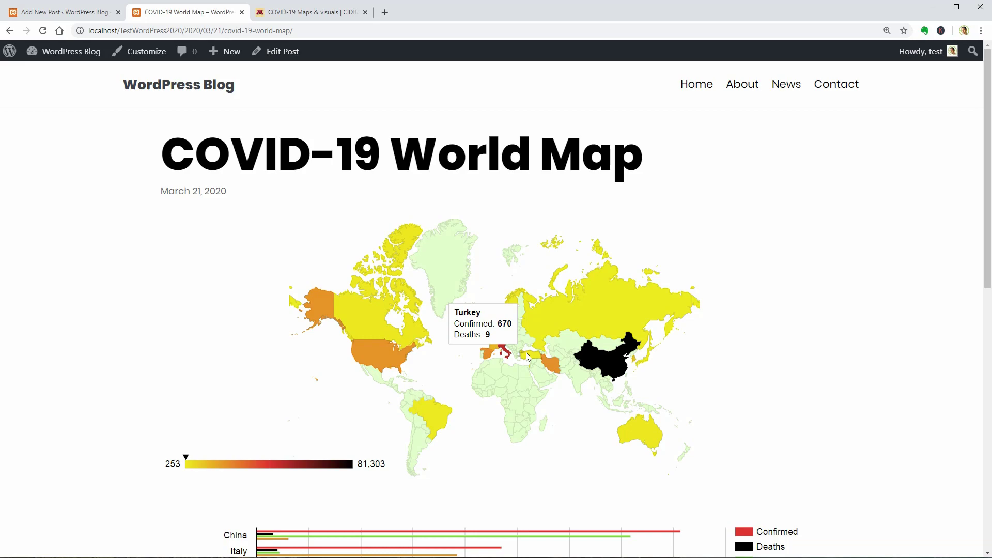
scroll(646, 430, down, 6)
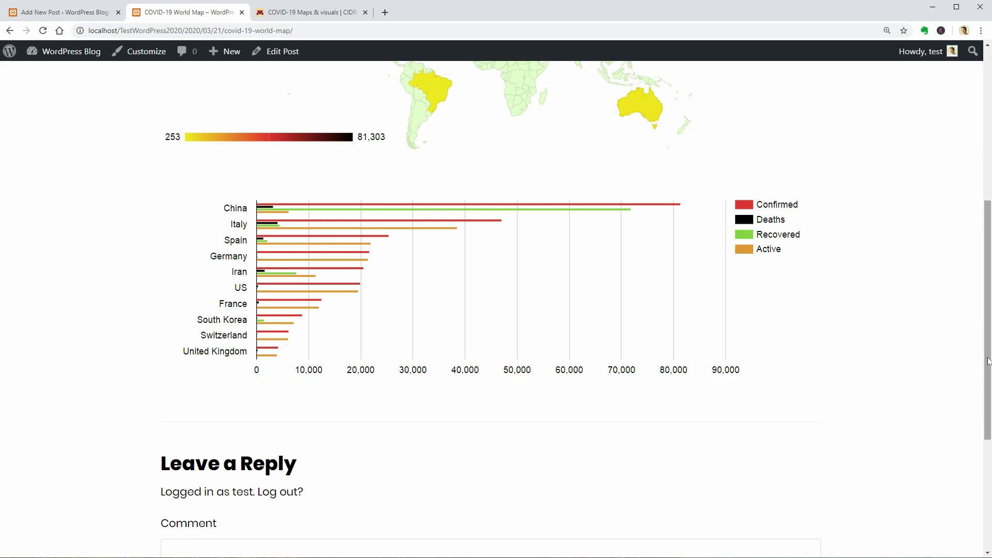
drag(986, 362, 987, 211)
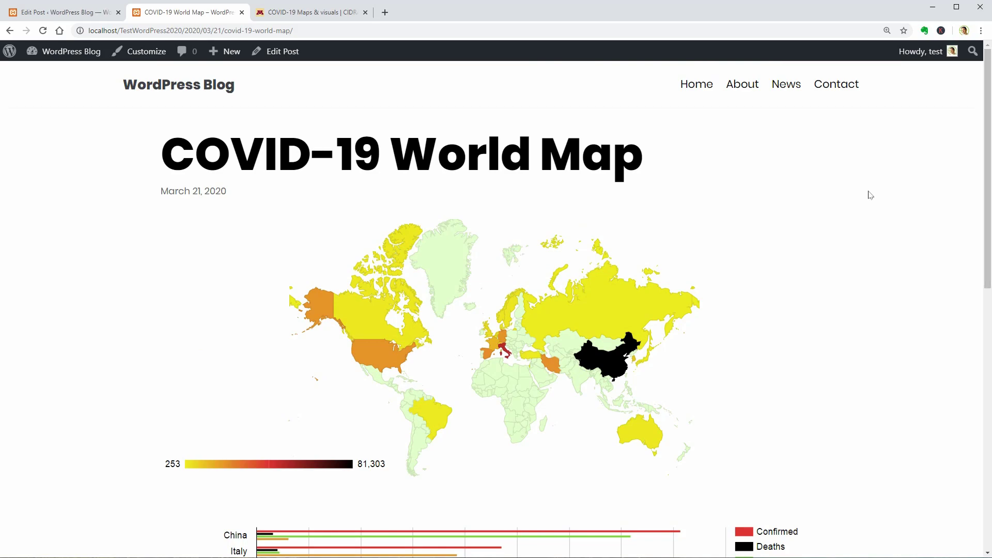
click(83, 20)
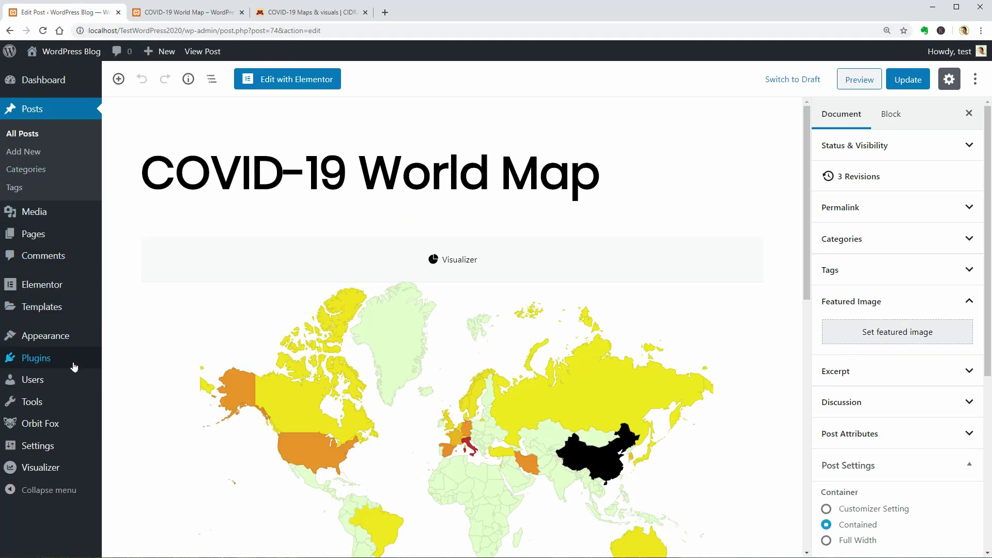
Search the Add New Plugins page for 'visualizer'.
mouse_move(73, 366)
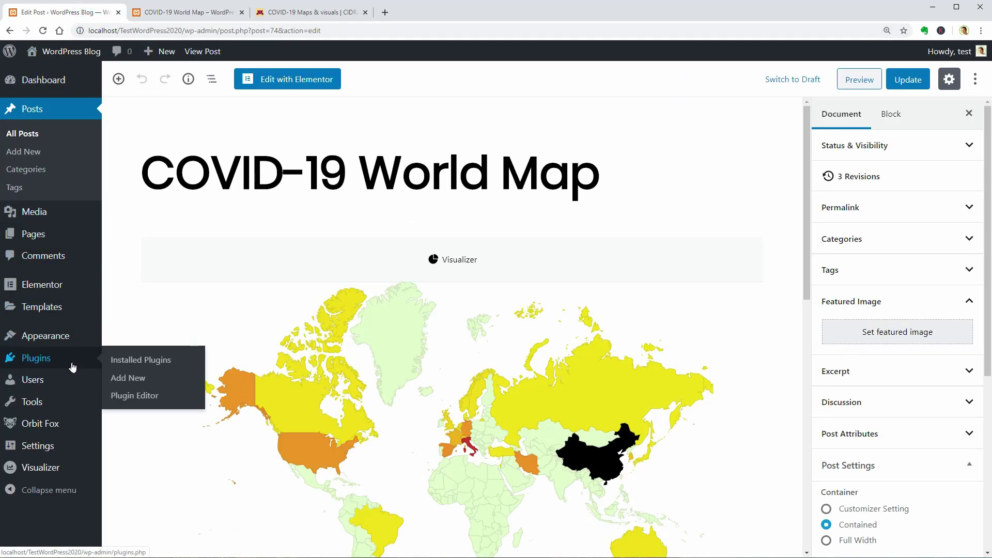
click(140, 384)
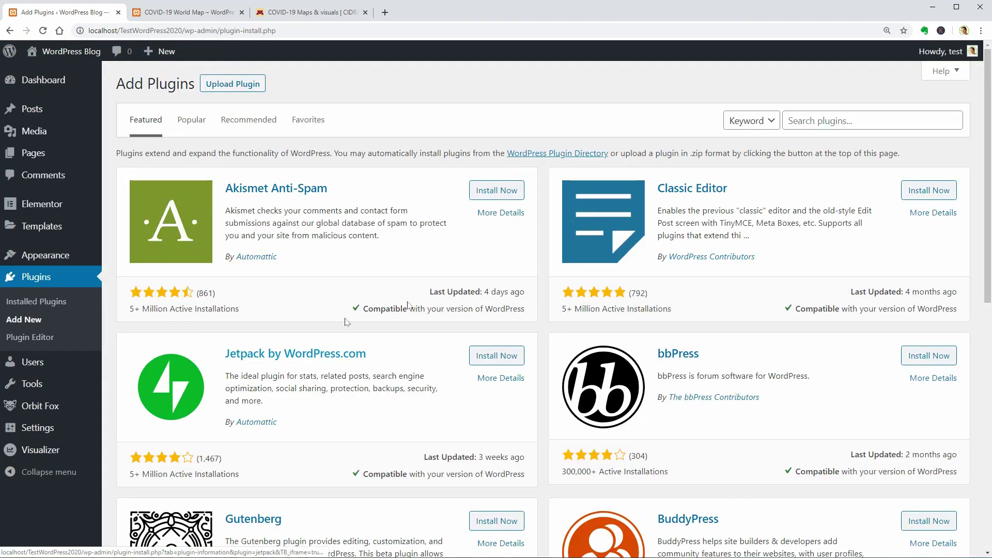
click(819, 123)
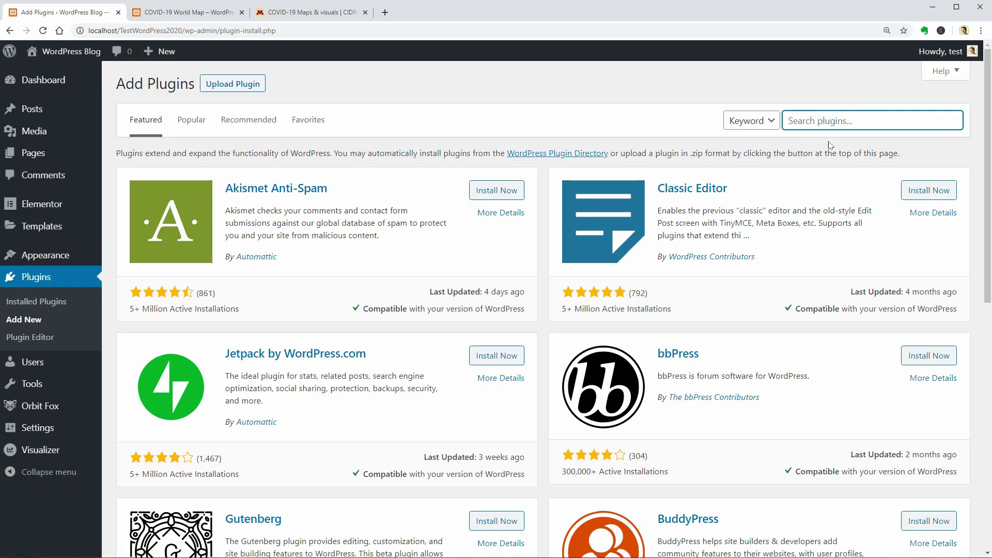
text(visualizer)
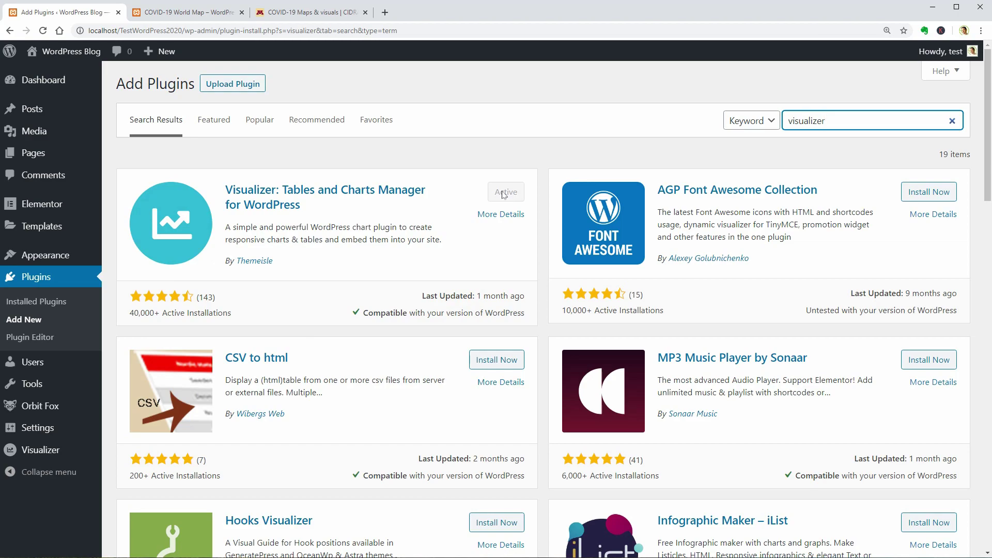
From the Visualizer chart library, create a new Geo chart and continue to its data step.
mouse_move(84, 453)
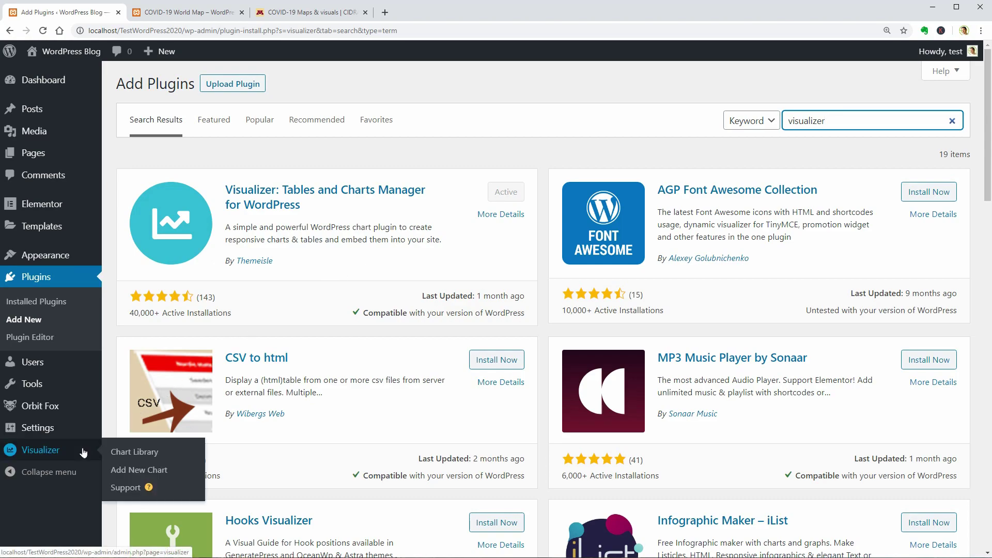
click(136, 452)
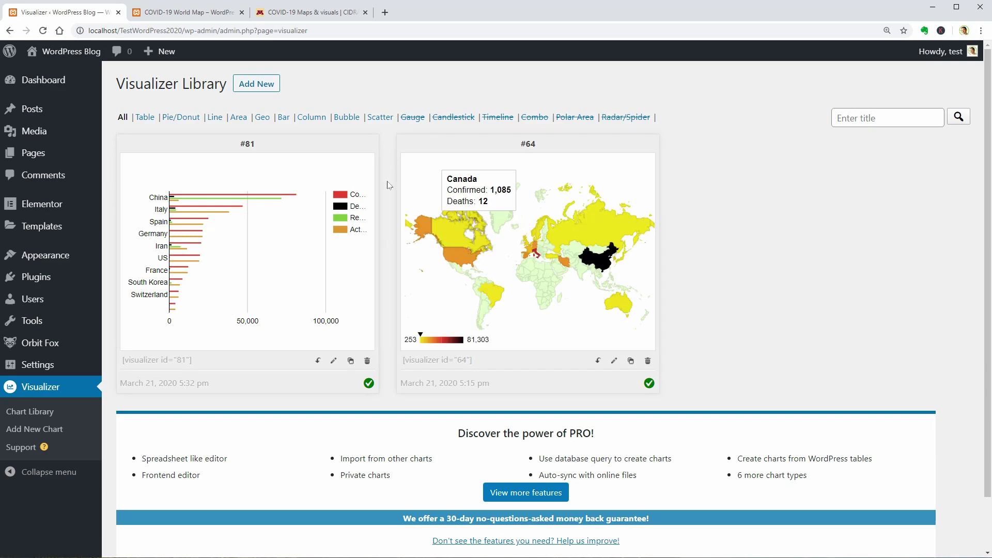
click(266, 84)
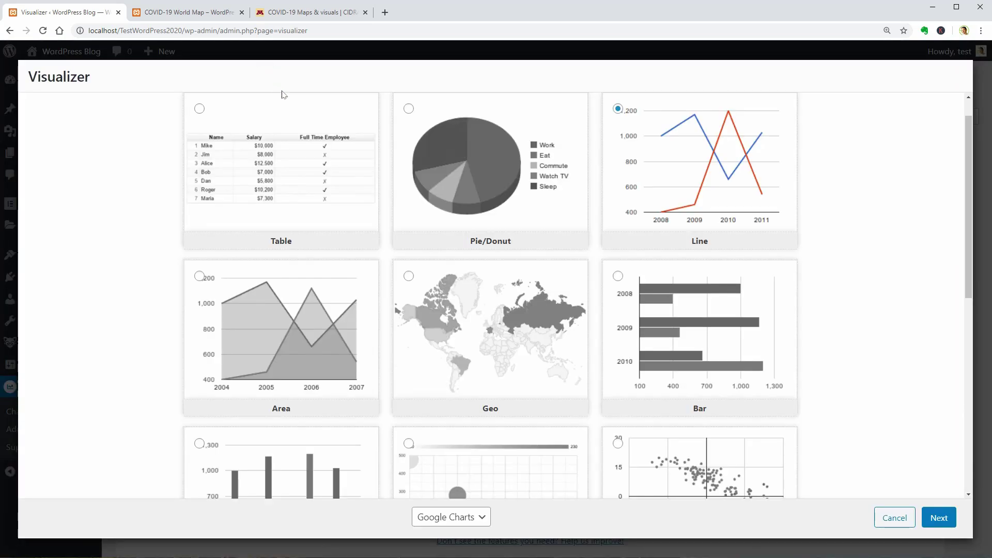
click(479, 337)
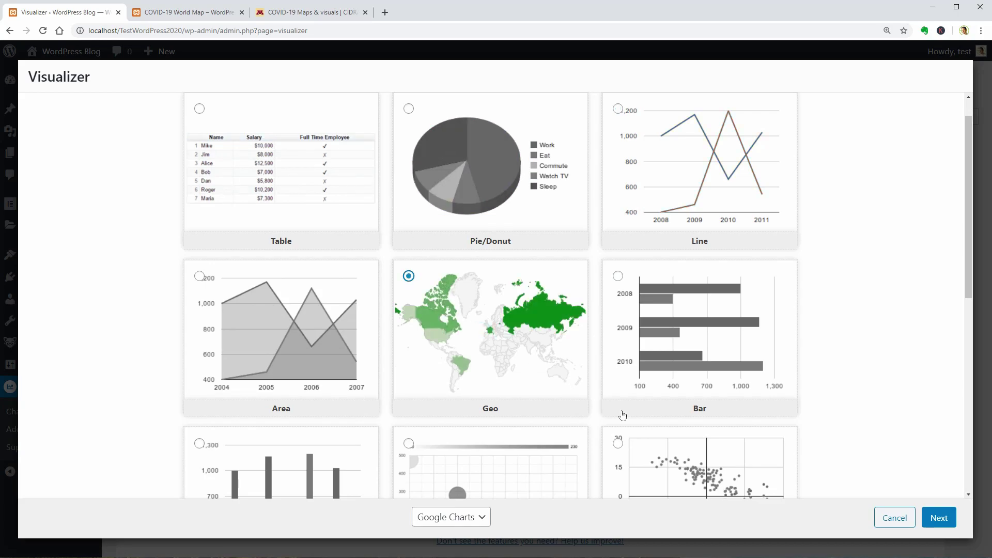
click(939, 519)
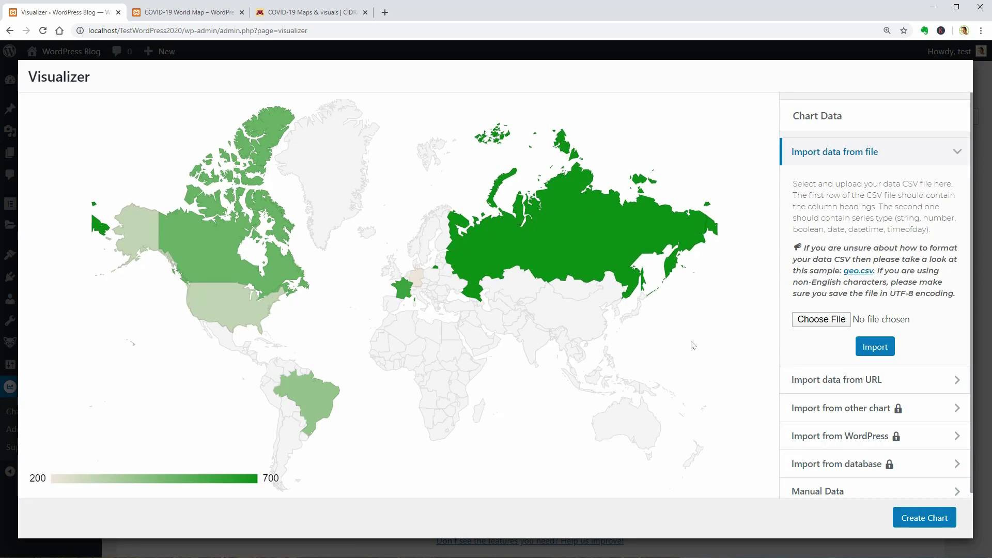
Collapse the file import section and expand the advanced Color Axis settings.
click(955, 153)
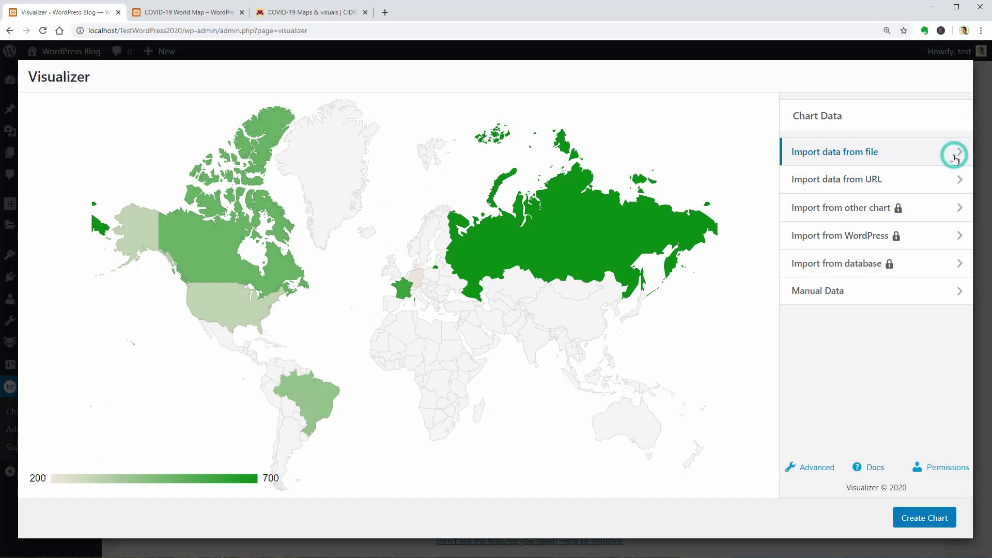
click(816, 468)
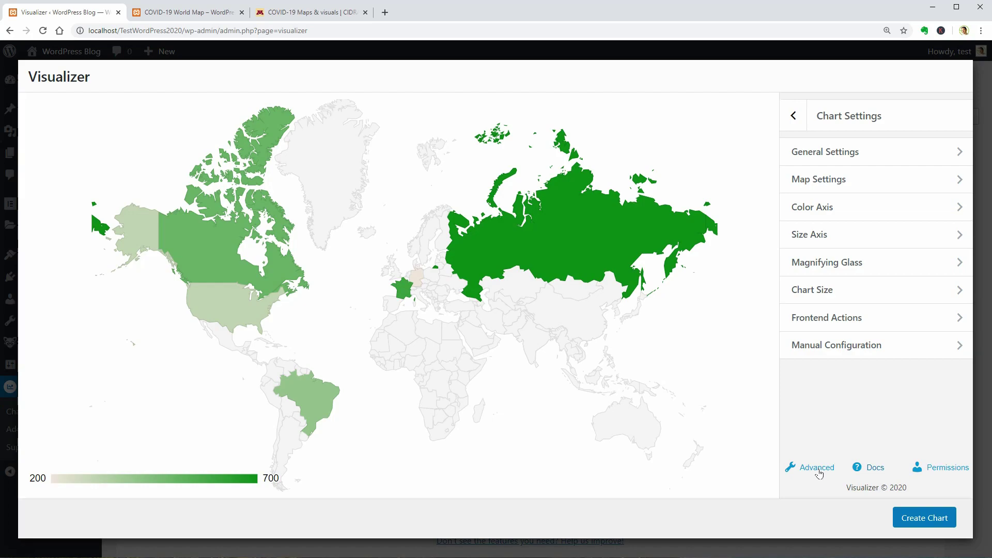
click(929, 210)
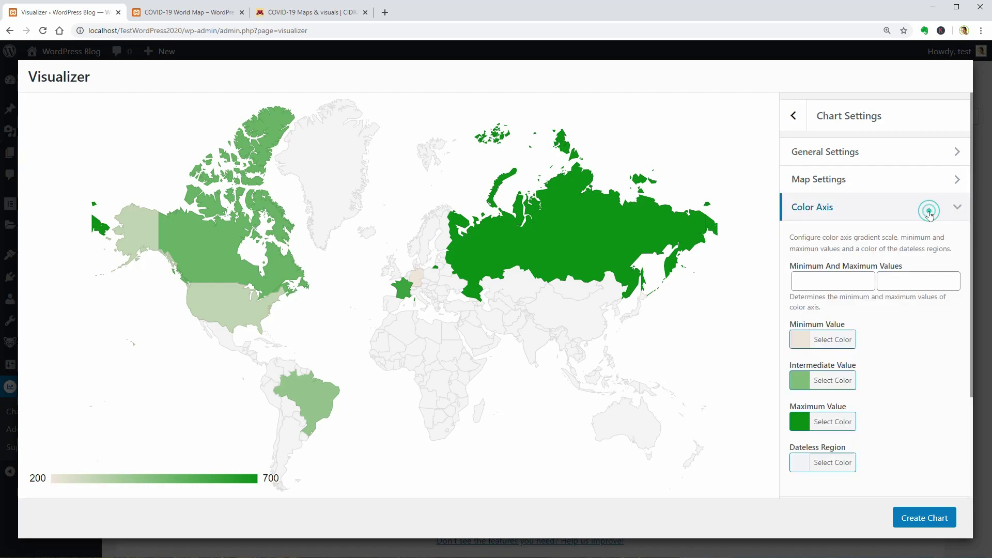
scroll(930, 215, down, 2)
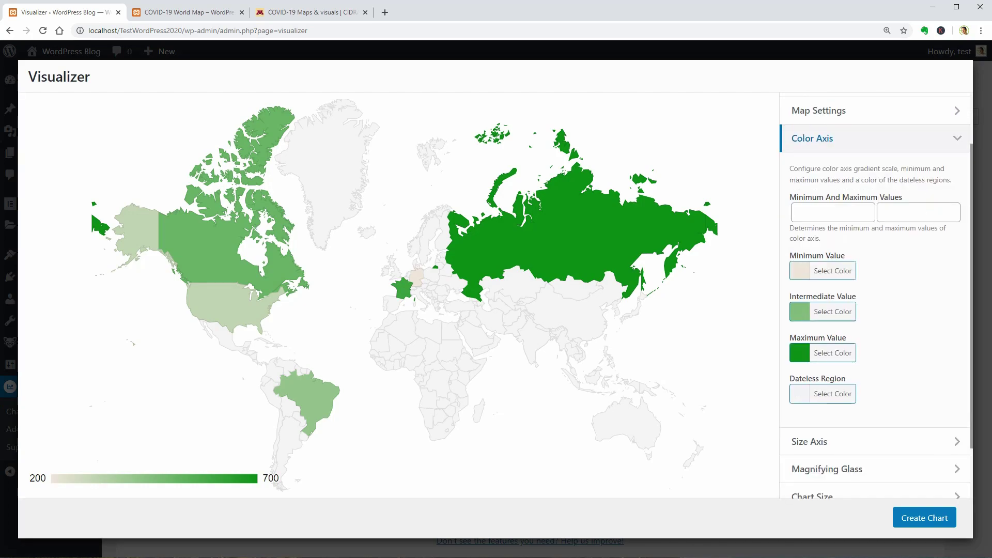
click(812, 214)
click(897, 213)
Set the colour axis minimum to yellow and the intermediate value to red.
click(826, 270)
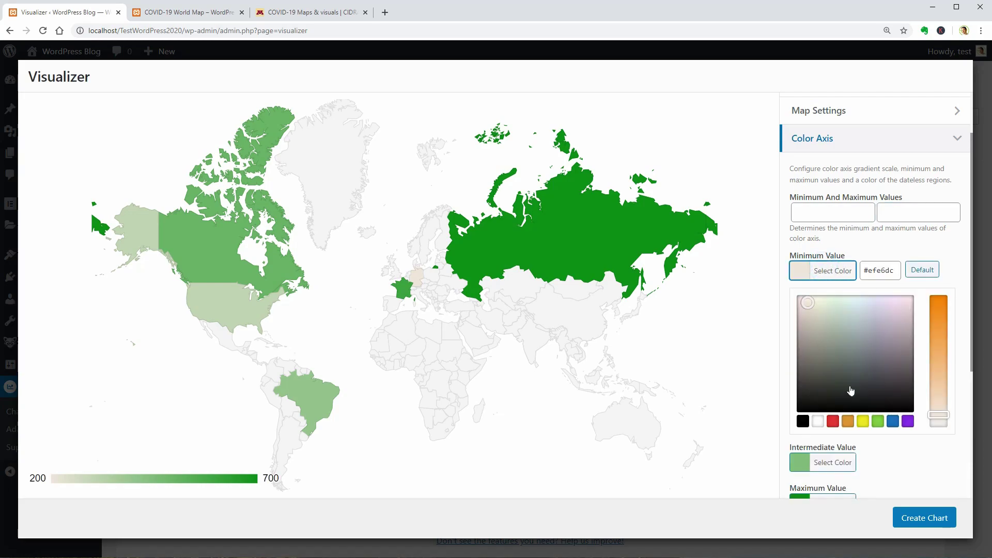
click(867, 422)
click(837, 274)
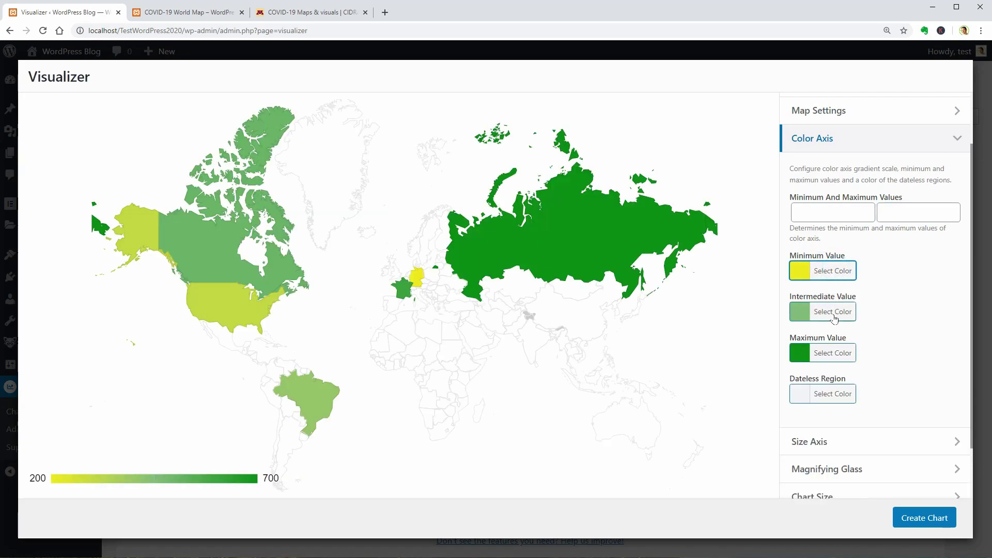
click(833, 312)
click(832, 462)
click(831, 312)
Set the maximum value colour to black and countries without data to green.
click(828, 352)
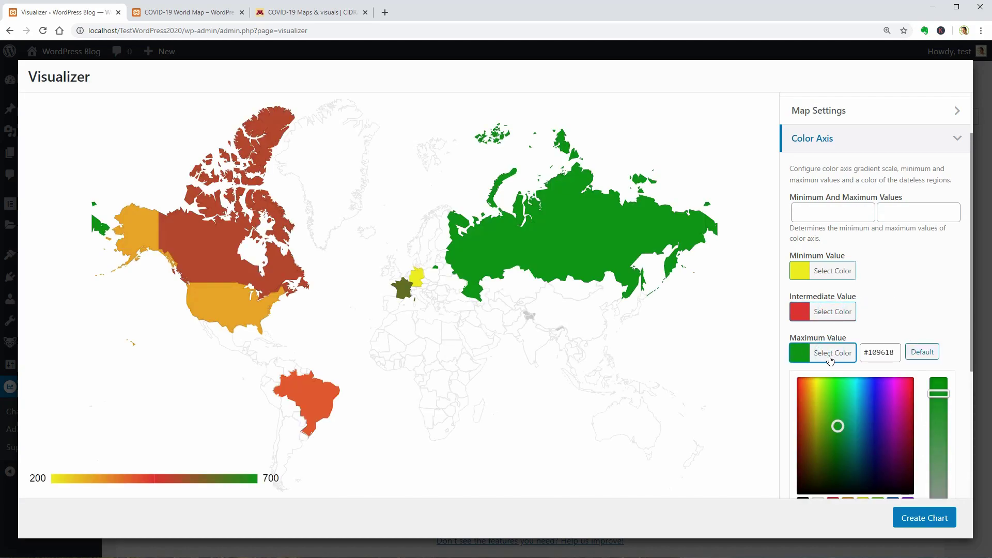
scroll(821, 402, down, 2)
click(803, 417)
click(832, 266)
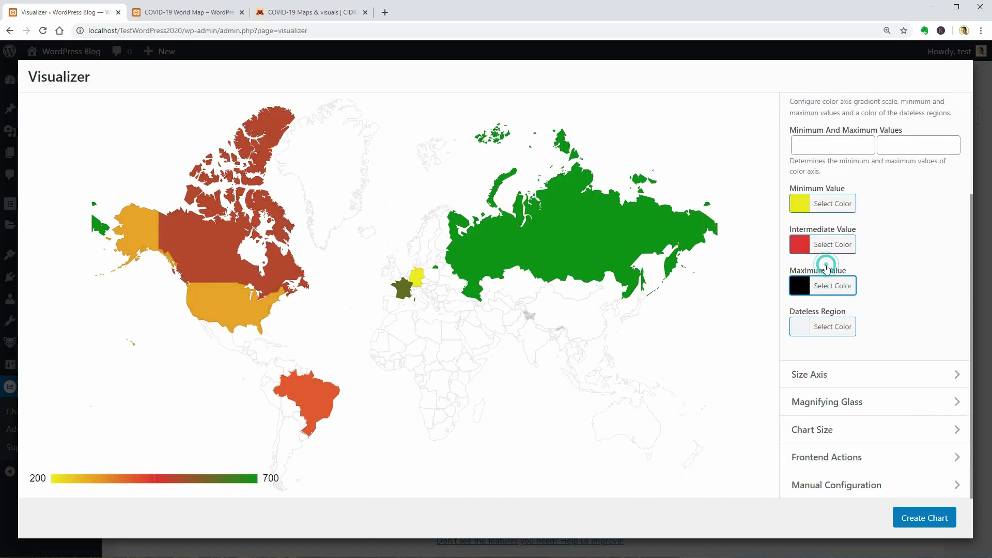
click(829, 327)
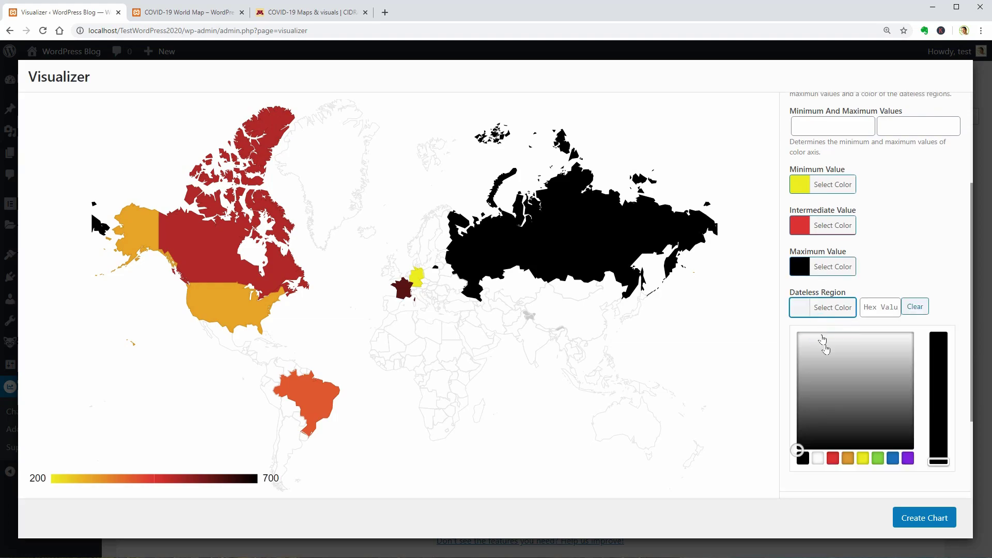
click(877, 457)
click(822, 309)
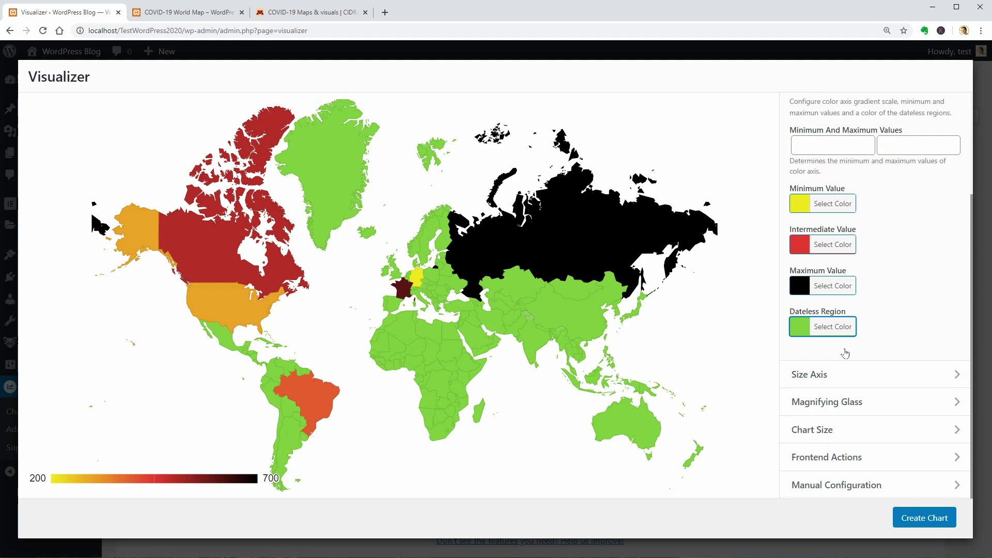
scroll(844, 353, up, 2)
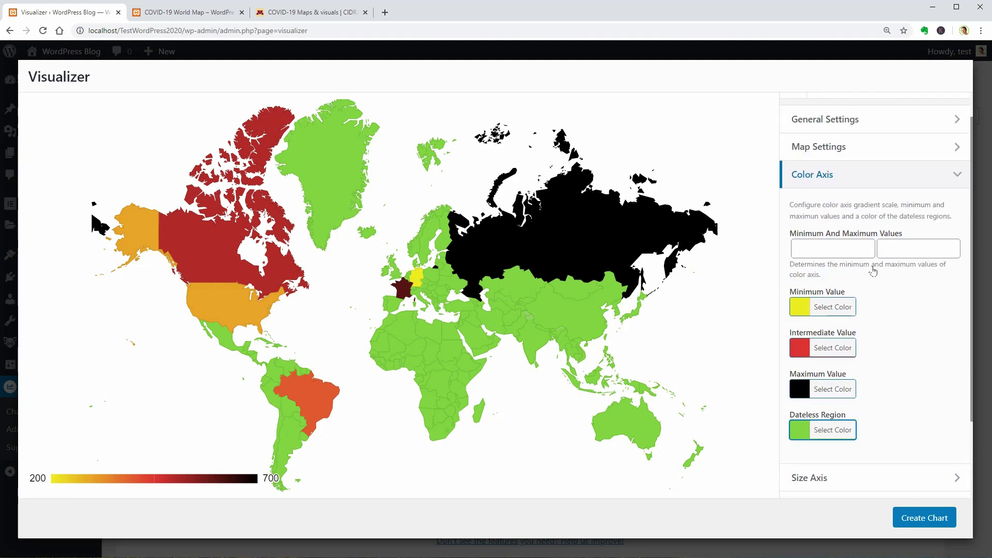
Enter 'COVID 19 World Map' as the chart title under General Settings.
click(940, 128)
click(884, 177)
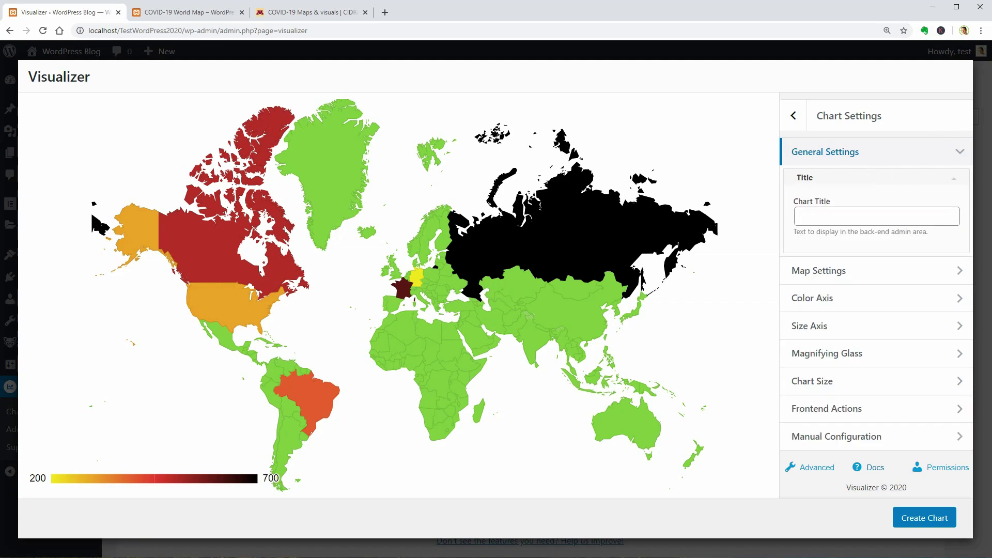
click(838, 216)
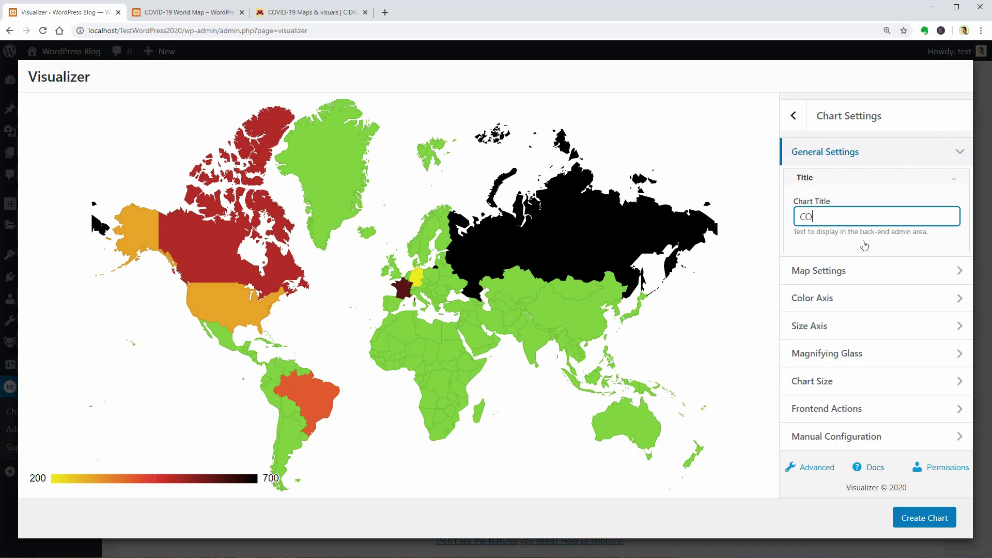
text(COVID 19 World Map)
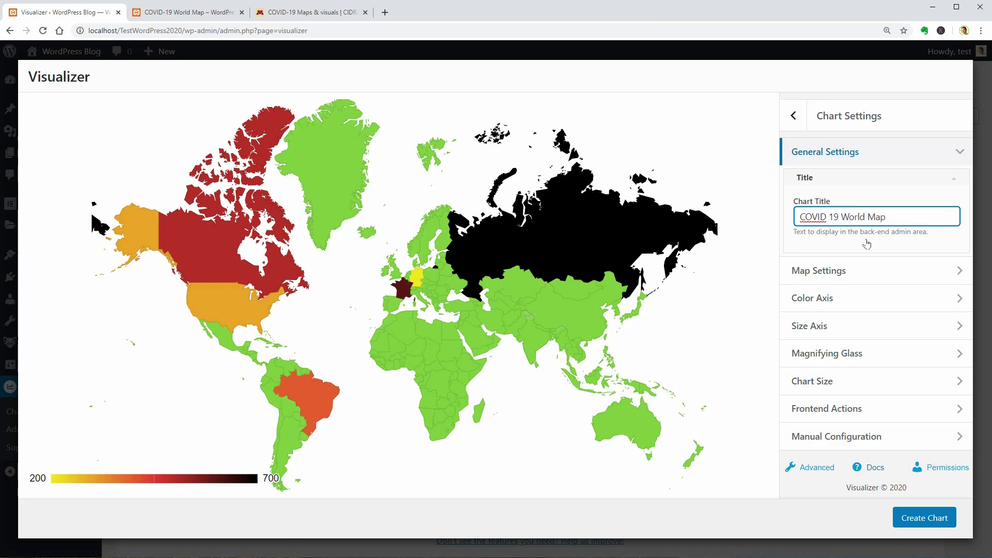
click(956, 154)
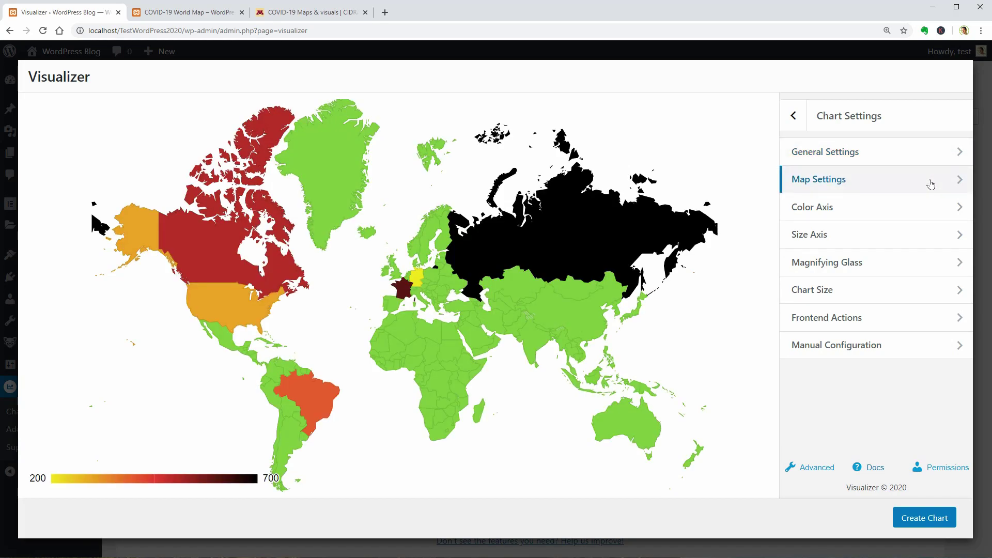
click(943, 155)
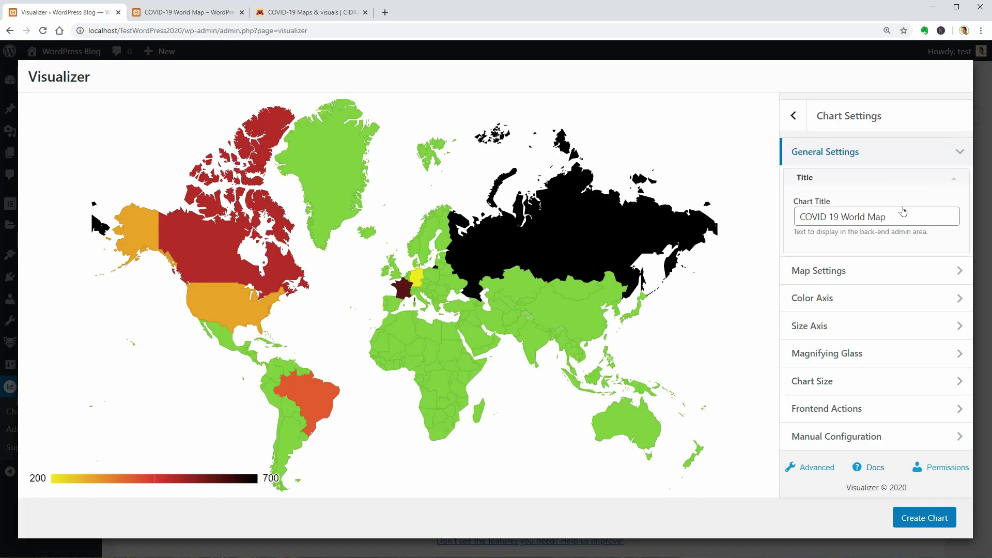
drag(901, 215, 784, 225)
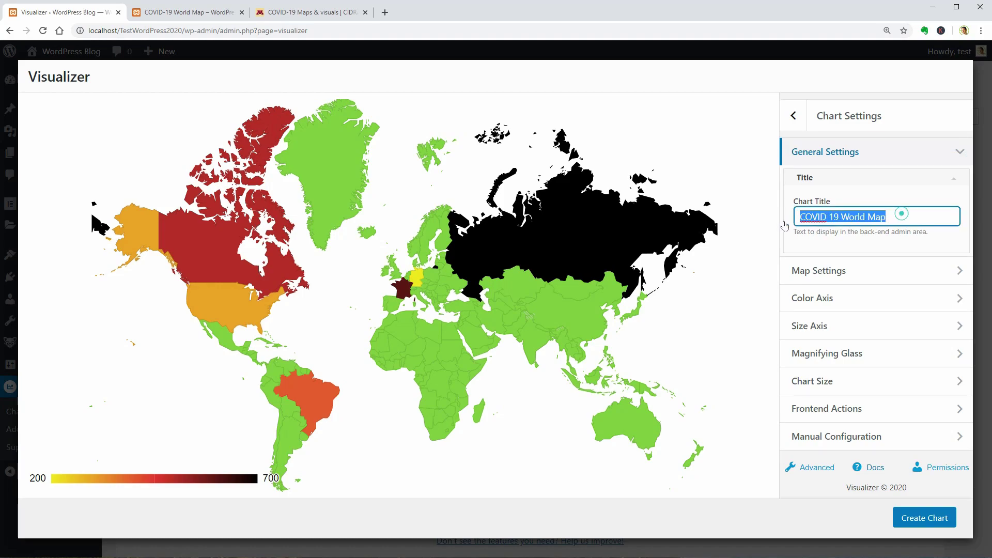
click(956, 154)
click(952, 185)
click(953, 206)
click(954, 315)
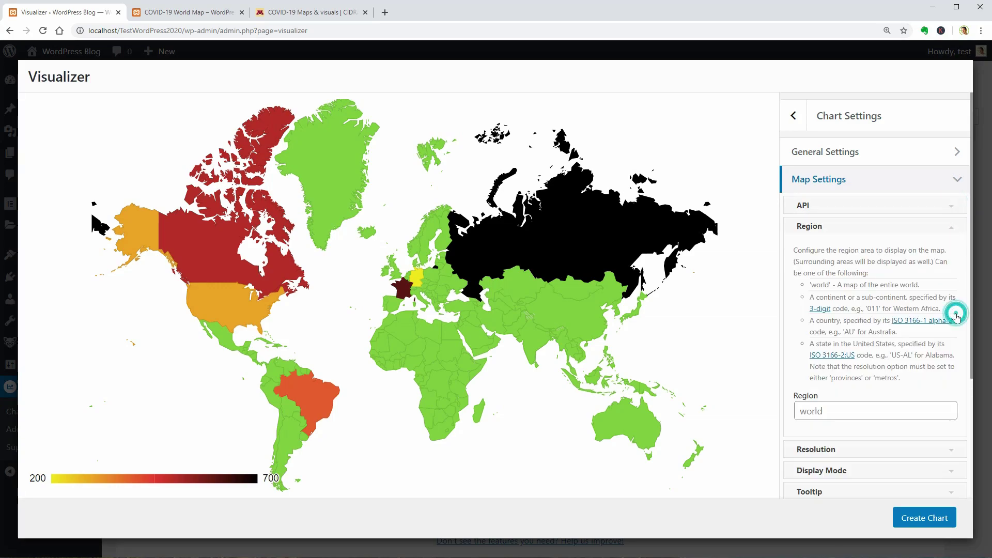
click(941, 449)
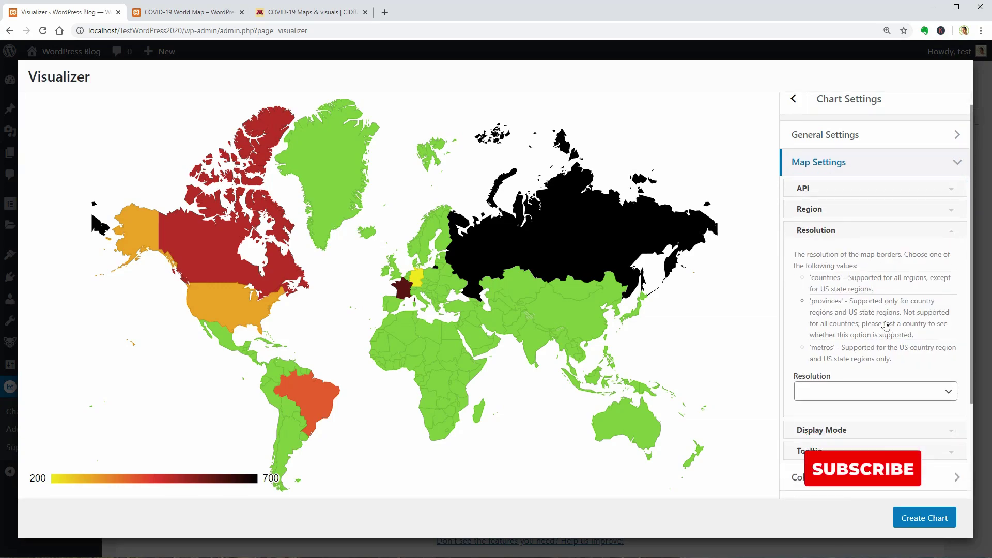
scroll(881, 338, down, 2)
click(877, 367)
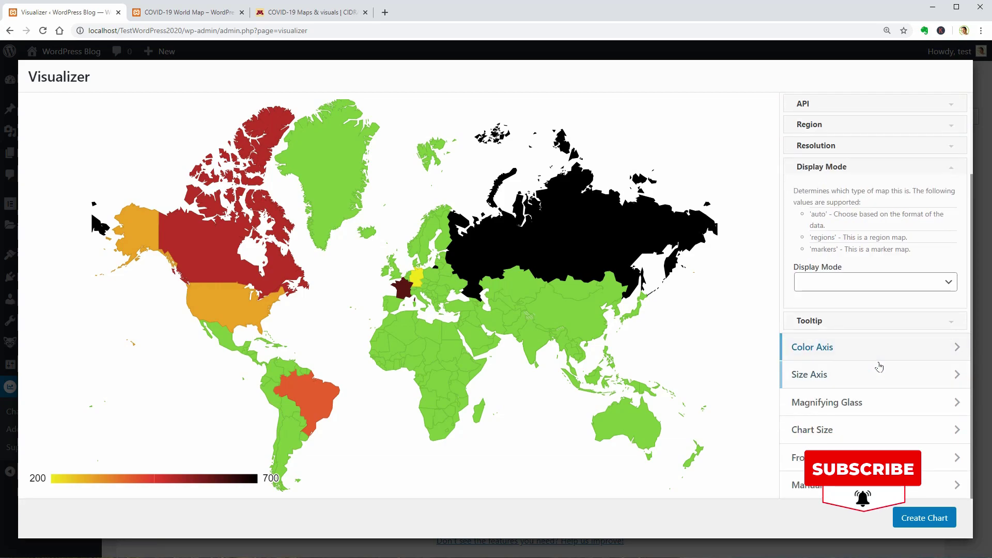
click(872, 320)
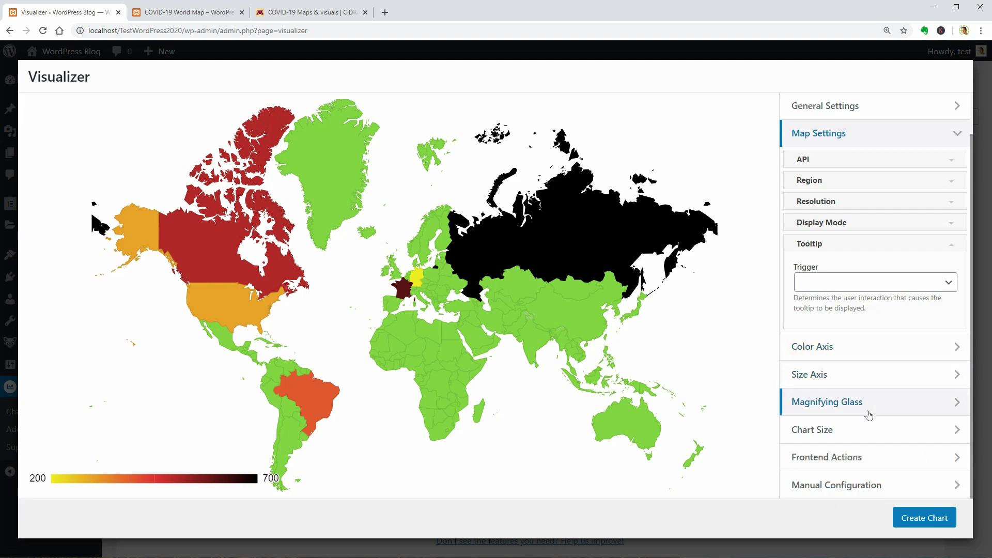
Enable the Print, CSV, Excel and Copy frontend actions, then go back to Chart Data.
click(884, 455)
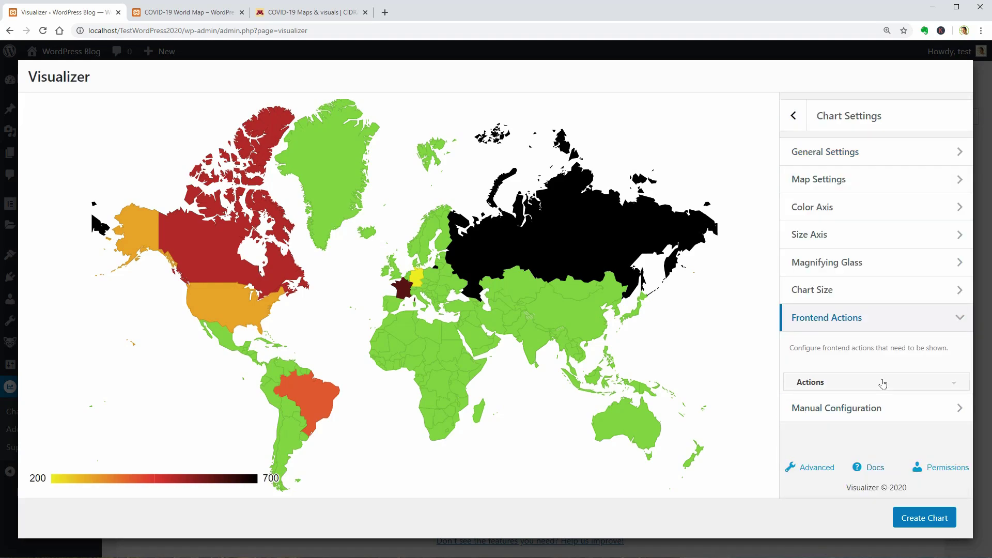
click(882, 381)
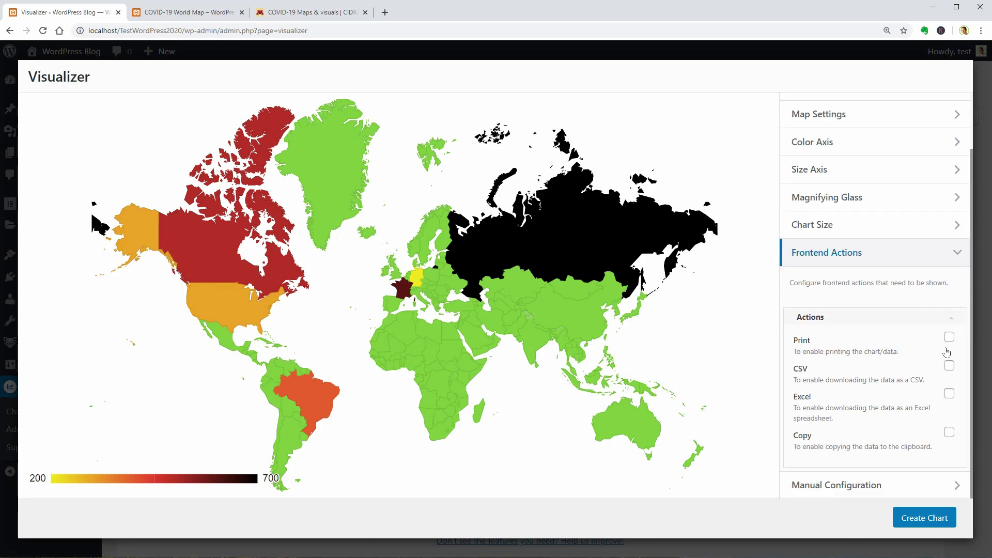
click(949, 339)
click(949, 365)
click(948, 393)
click(948, 434)
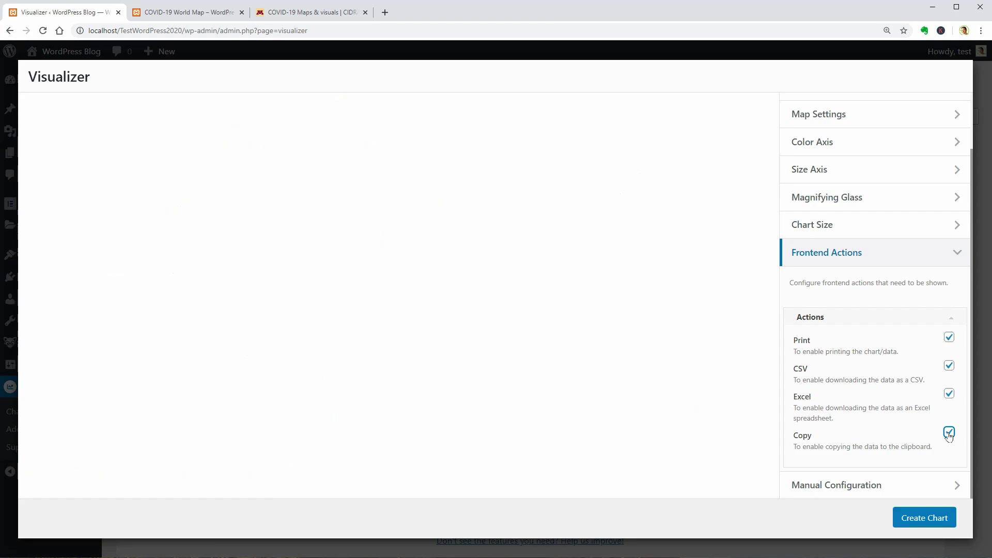
scroll(948, 435, up, 2)
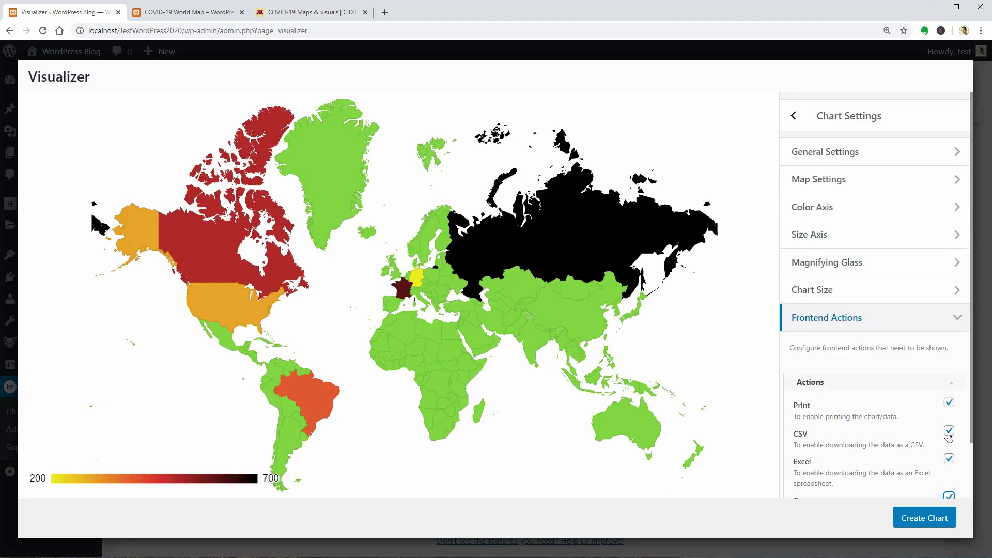
click(795, 117)
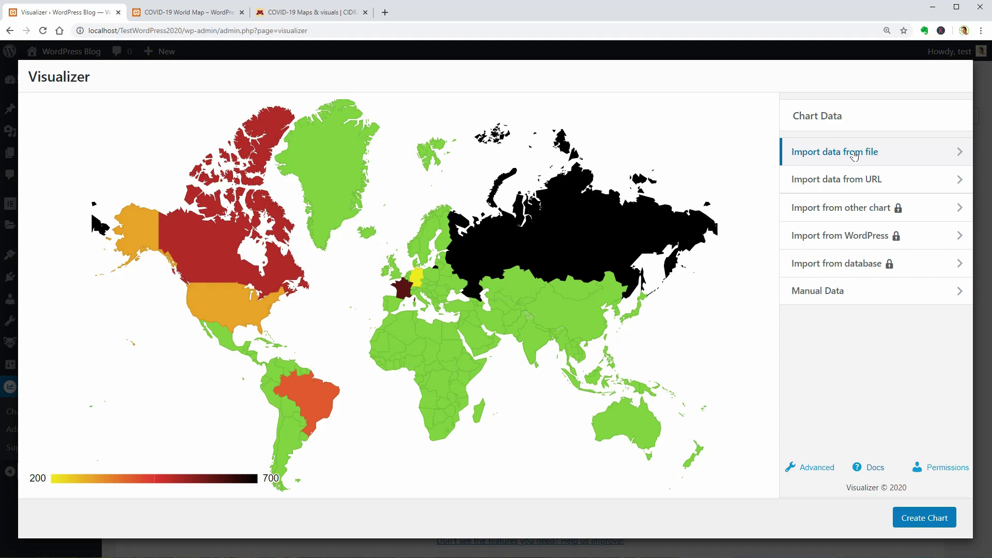
Review the file, URL and manual data import options, then switch to the CIDRAP maps tab.
click(949, 155)
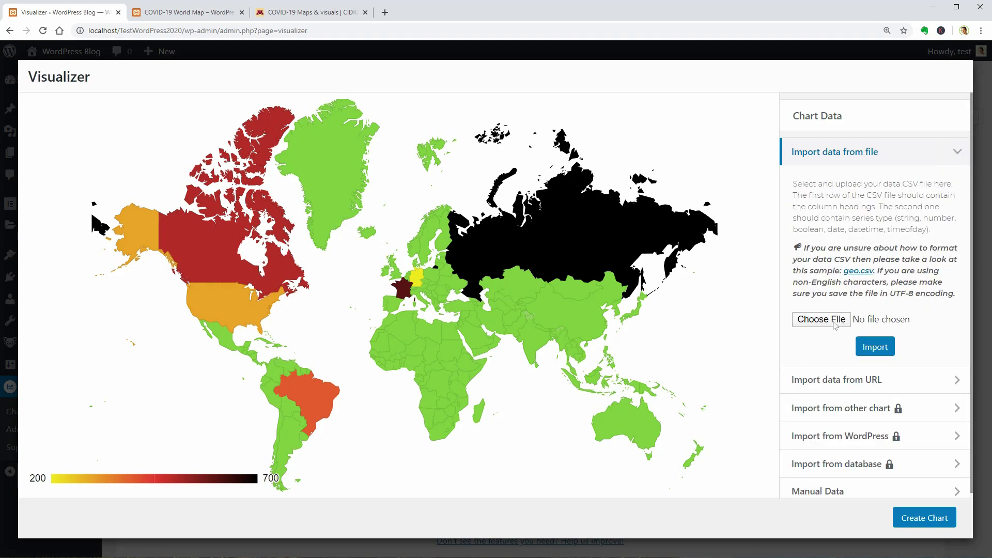
click(931, 377)
click(923, 206)
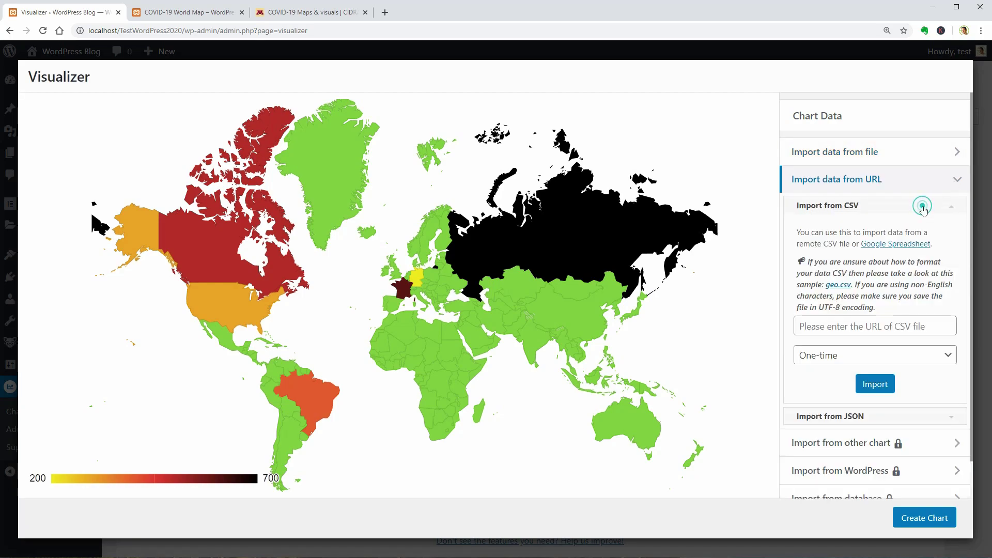
click(881, 324)
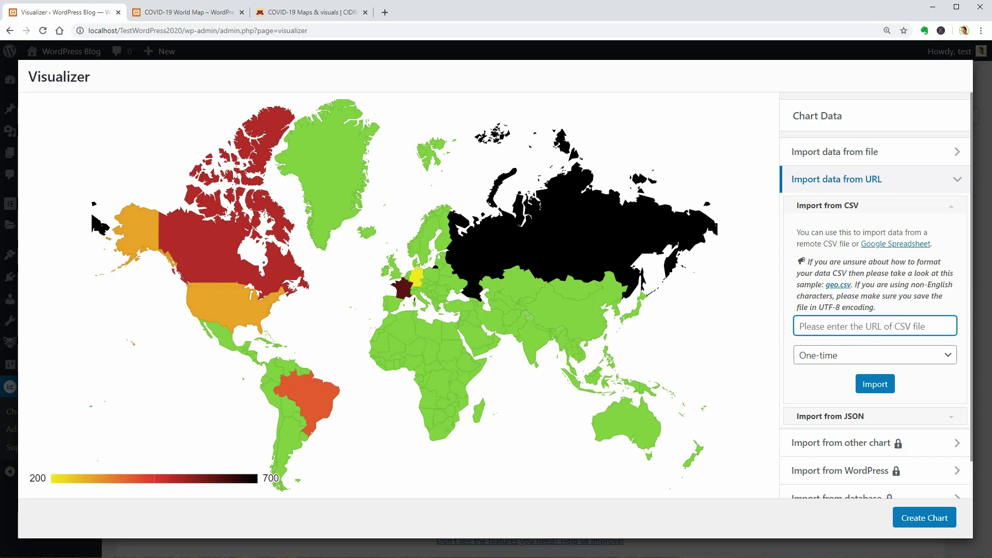
click(952, 188)
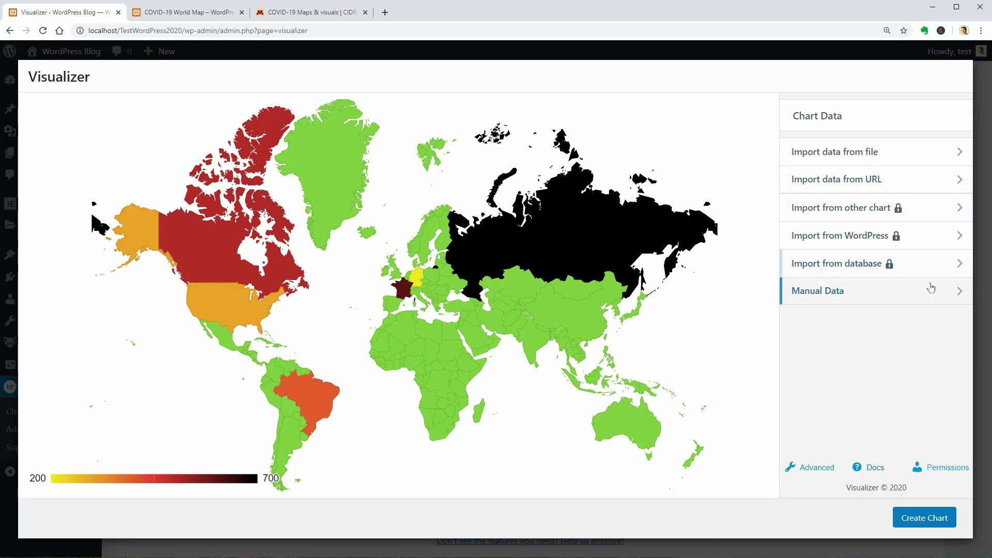
click(935, 288)
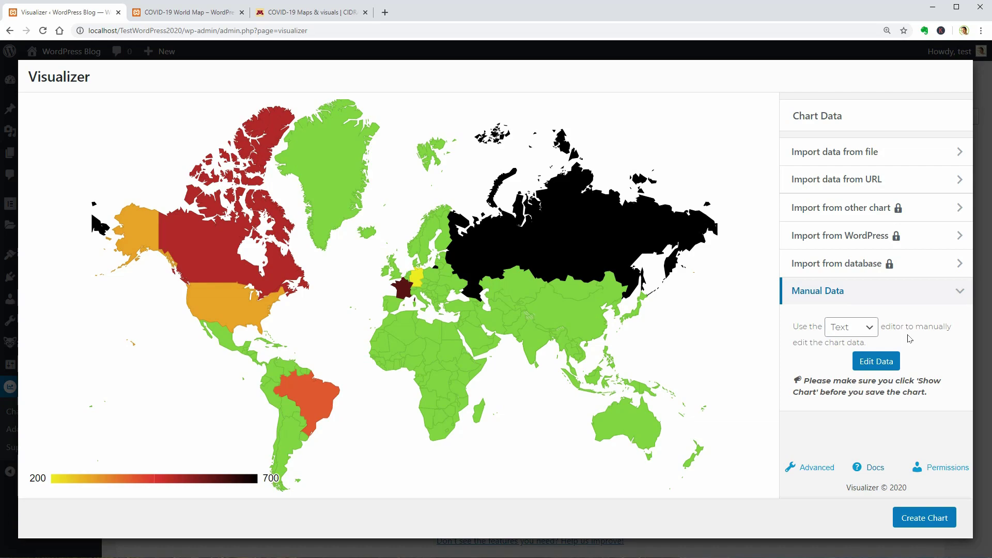
click(310, 12)
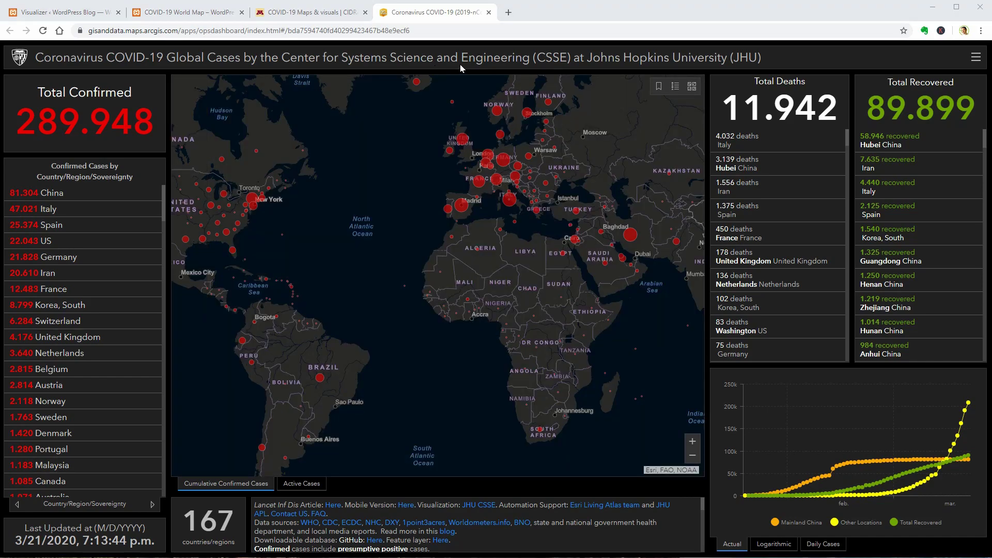
Return to the Visualizer chart editor tab.
click(71, 16)
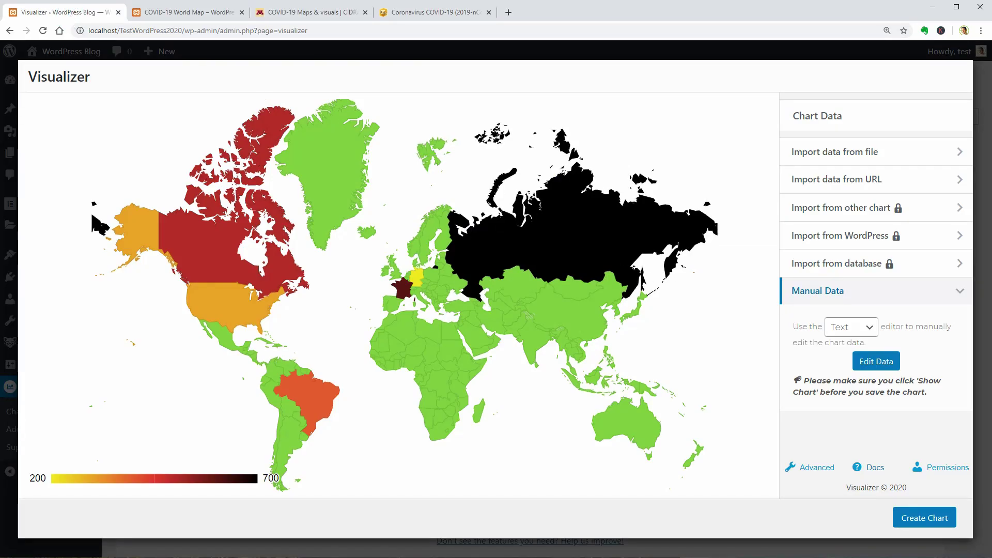
Open the chart data for editing in the plain text editor.
click(859, 327)
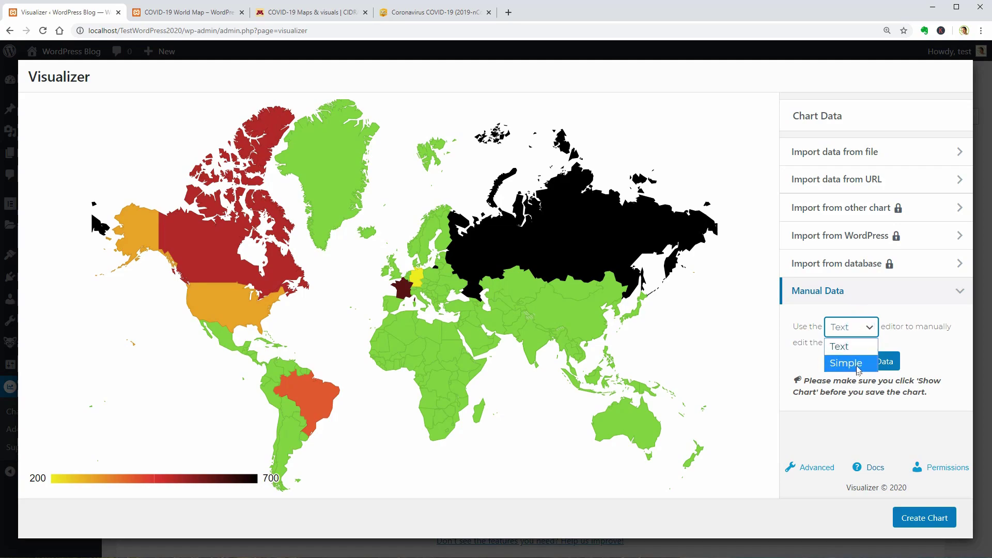
click(853, 346)
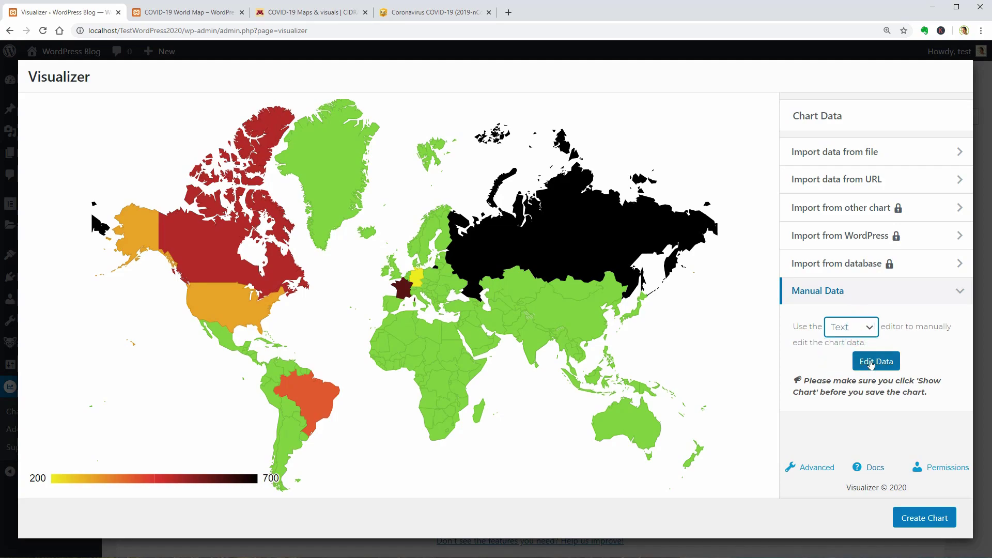
click(871, 363)
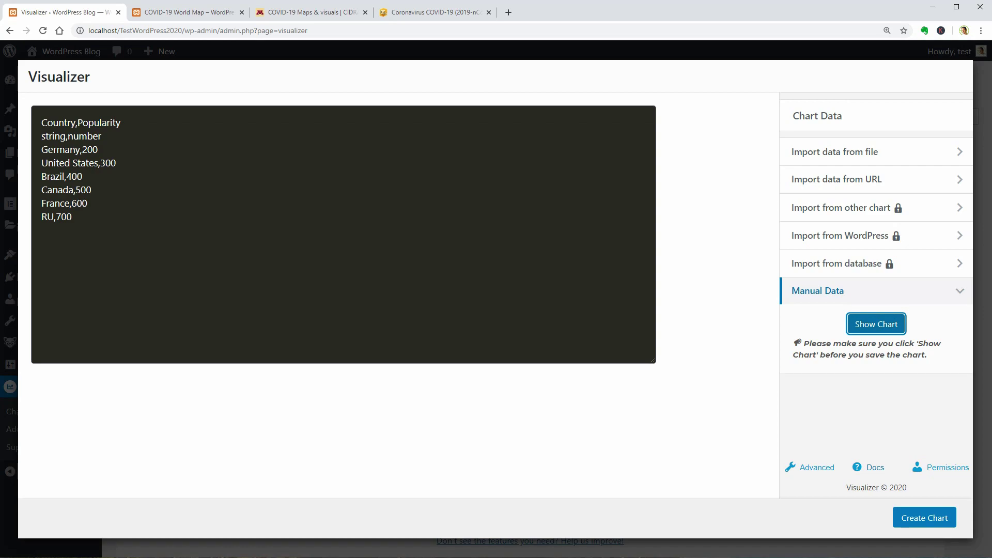
Change headers to Country,Confirmed,Deaths, types to string,number,number, and add a blank line.
double_click(99, 123)
text(Co)
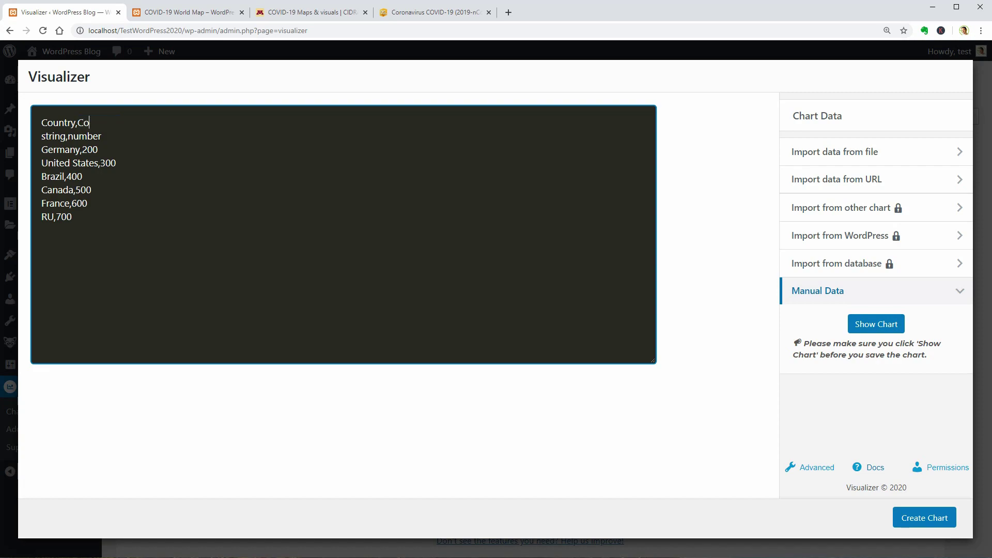
text(nfirmed,Deaths)
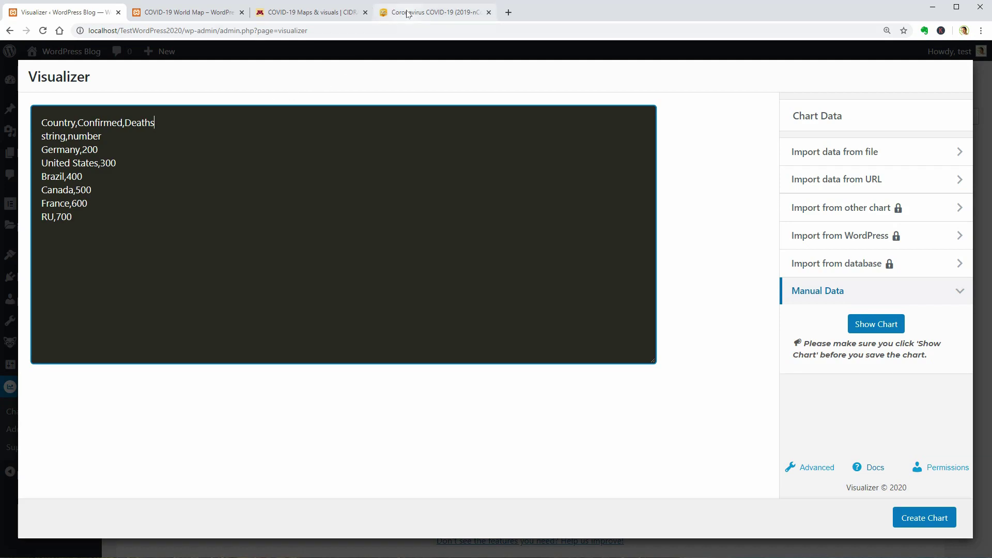
click(113, 138)
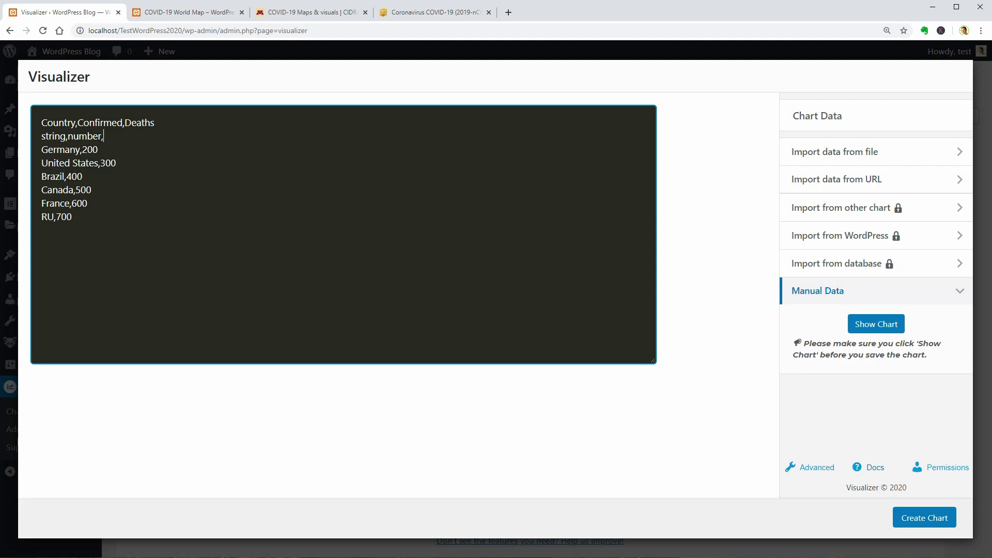
text(,number)
click(106, 148)
click(142, 135)
key(Return)
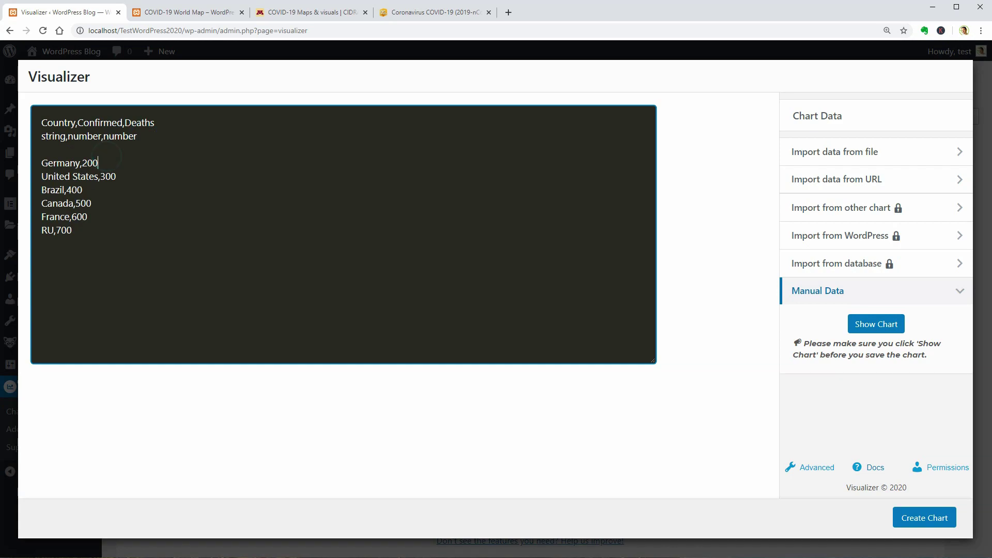
Check China's confirmed and death totals on the dashboard, then place the caret on the new data line.
click(54, 150)
click(414, 11)
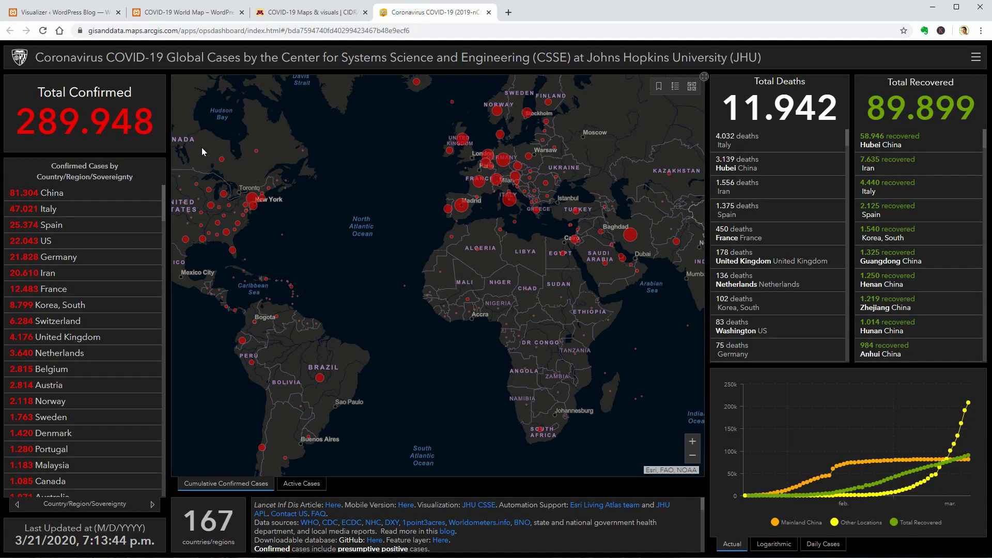
click(54, 196)
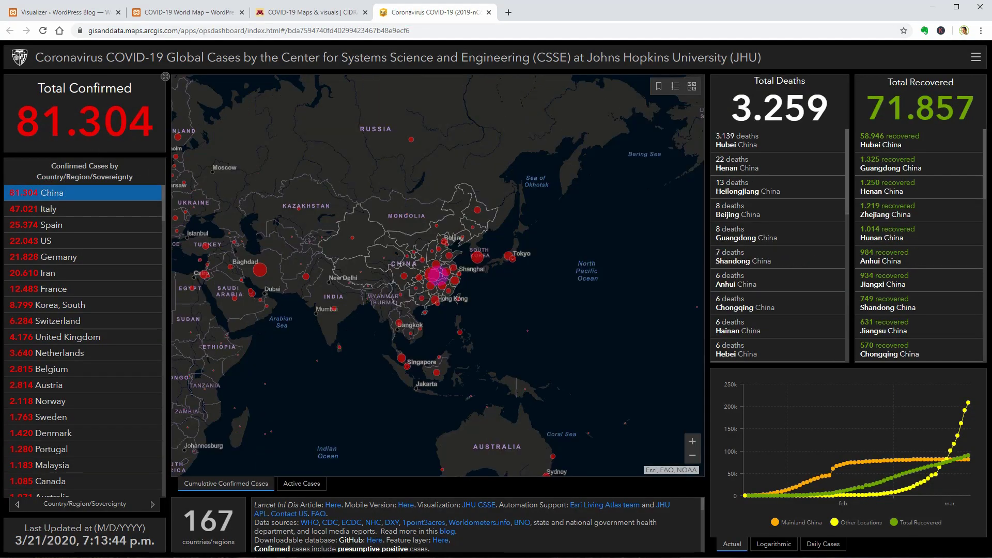
click(70, 12)
click(69, 149)
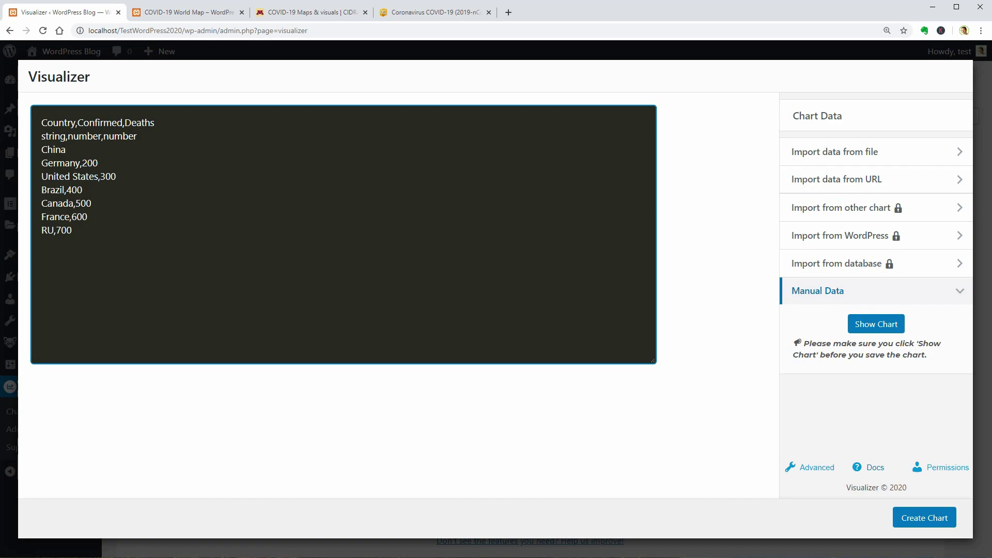
Add the row China,8134,3259 and start an Italy row after checking Italy's dashboard figures.
text(China,8134,3259)
key(Return)
text(Italy)
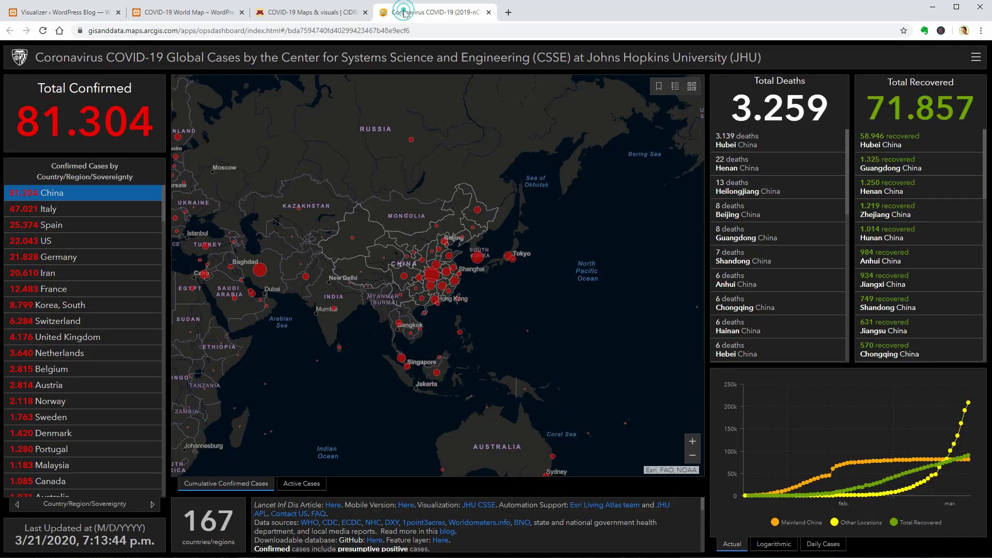
click(408, 12)
click(51, 209)
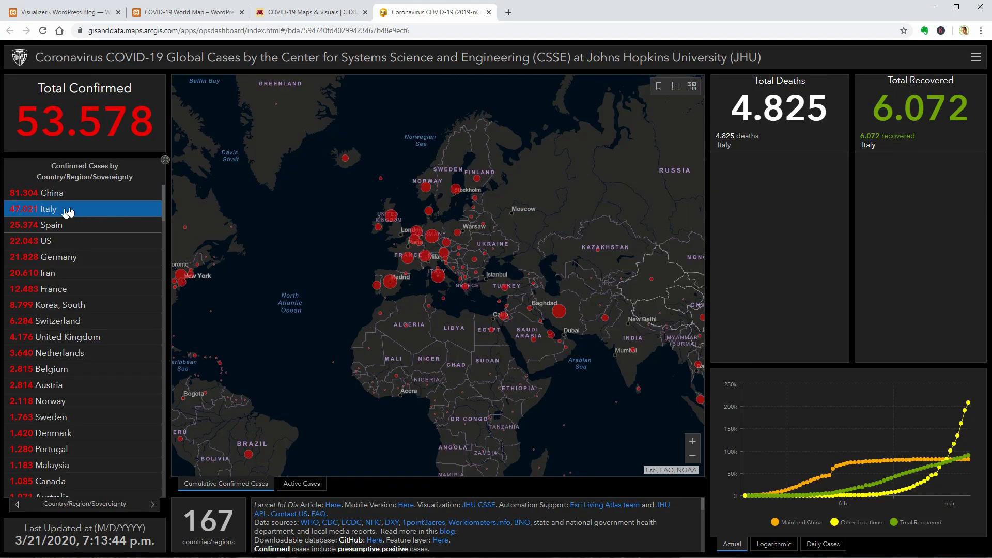
click(66, 15)
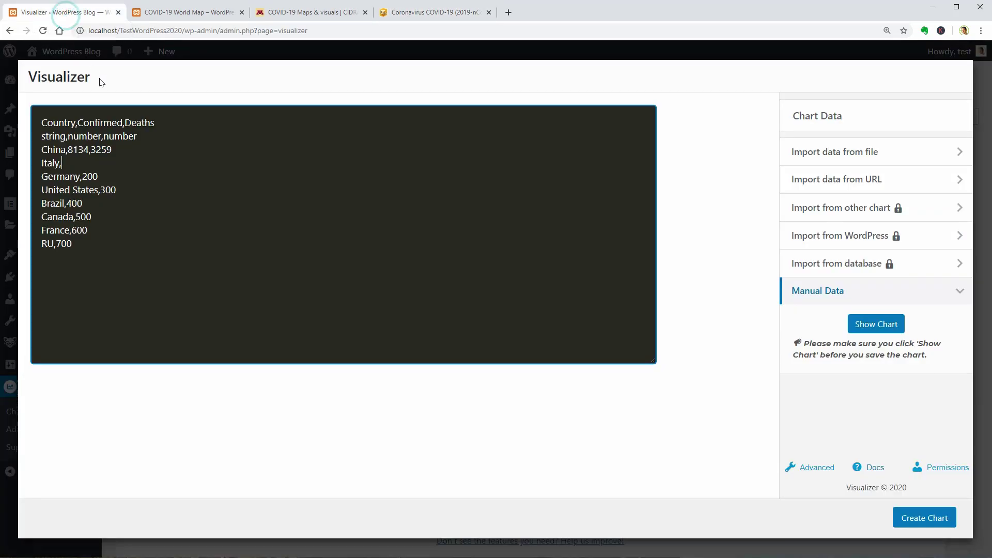
click(93, 161)
Replace all the chart data with the pasted 23-country list, China through Turkey.
key(ctrl+a)
key(ctrl+v)
click(207, 253)
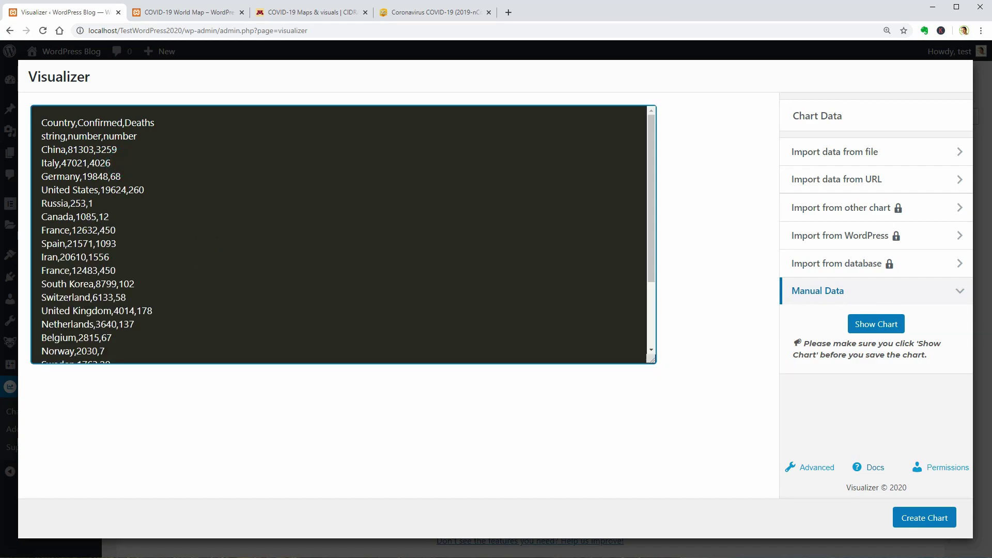
drag(649, 194, 650, 258)
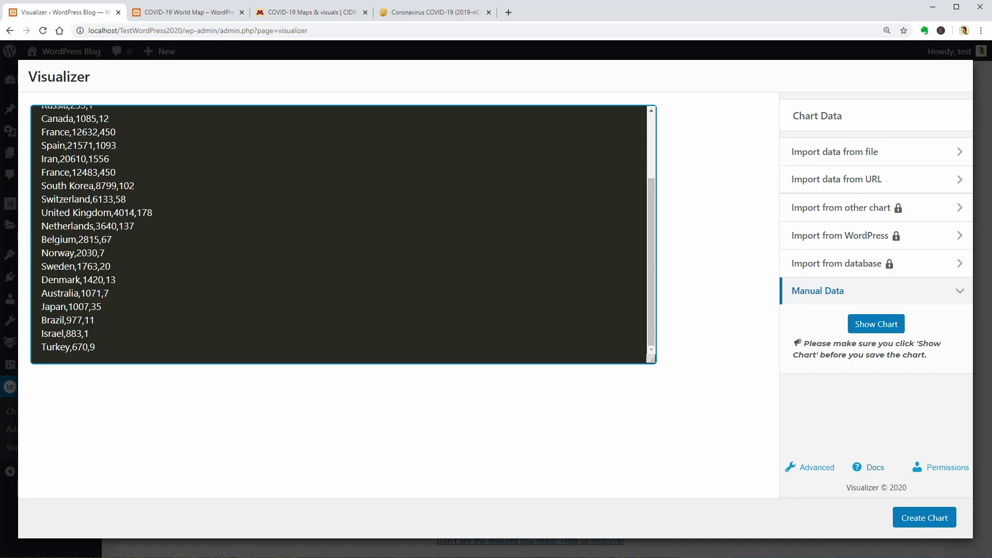
Redraw the map from the edited data and set the colour axis minimum to yellow.
click(883, 325)
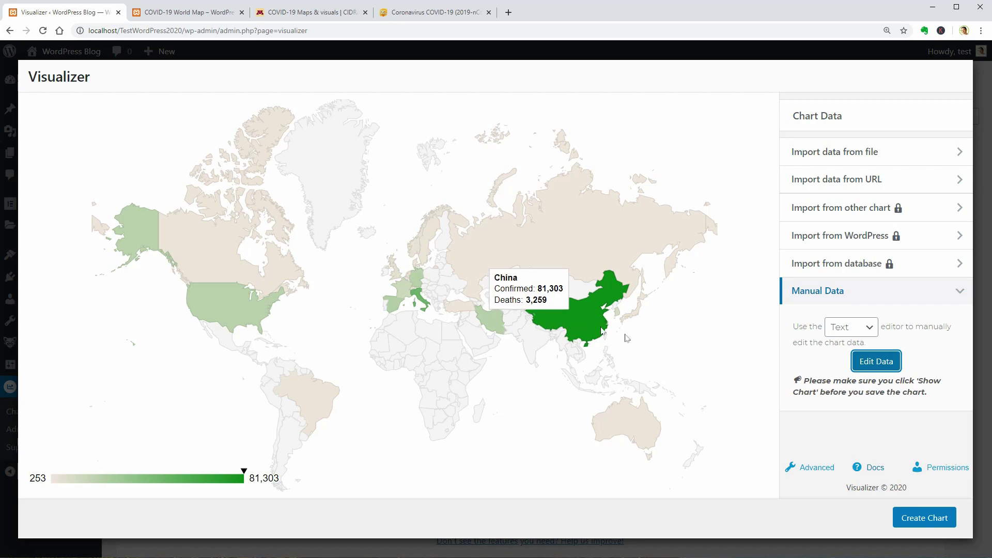
click(807, 469)
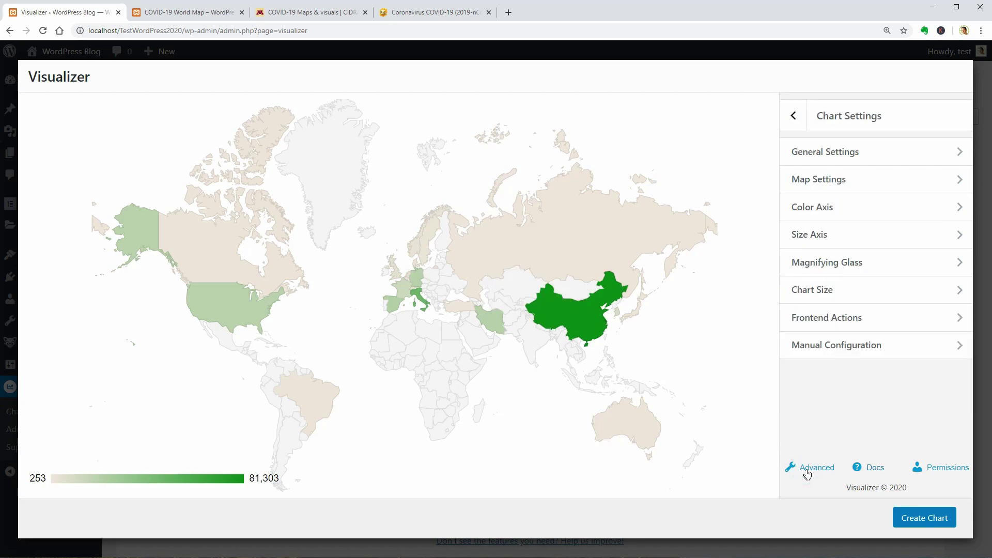
click(924, 209)
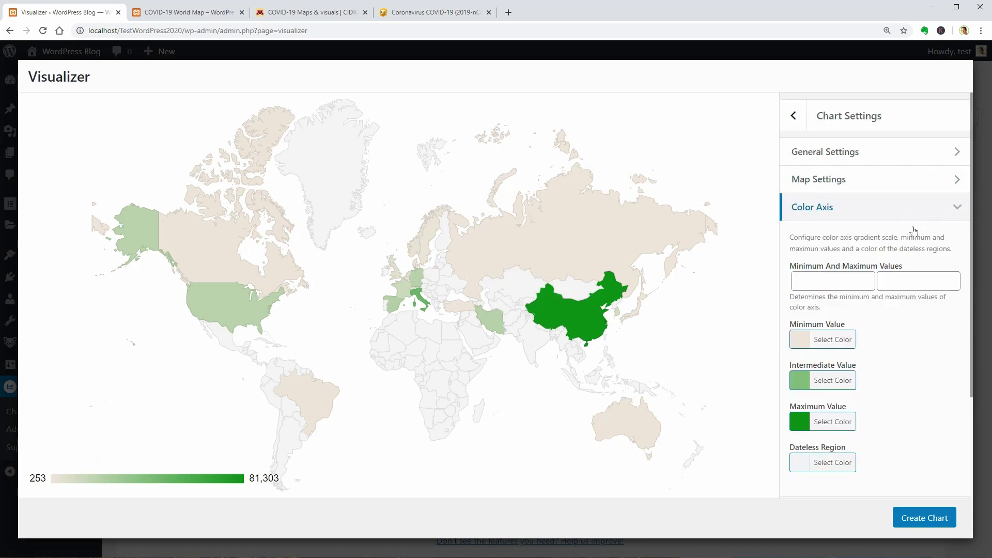
scroll(910, 243, down, 2)
click(830, 236)
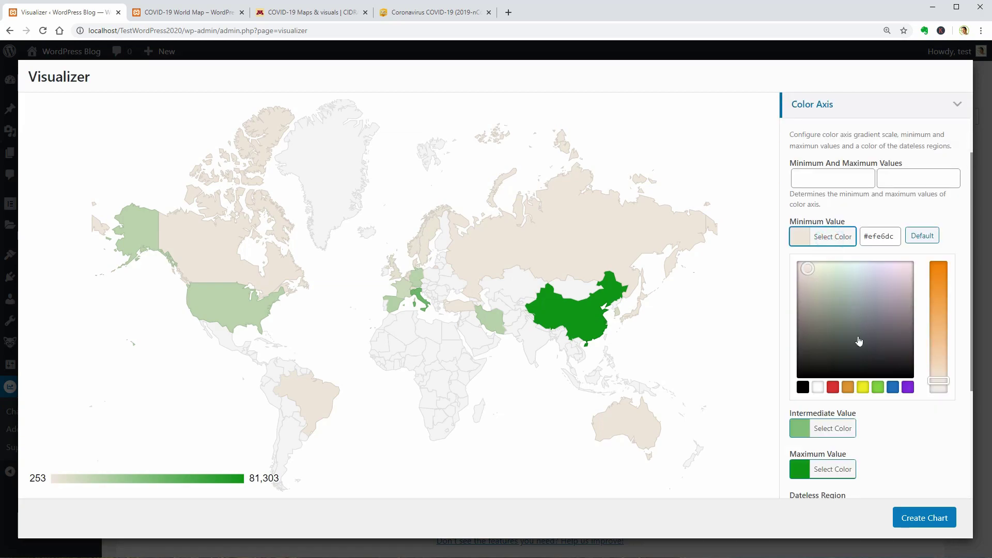
click(862, 387)
click(826, 237)
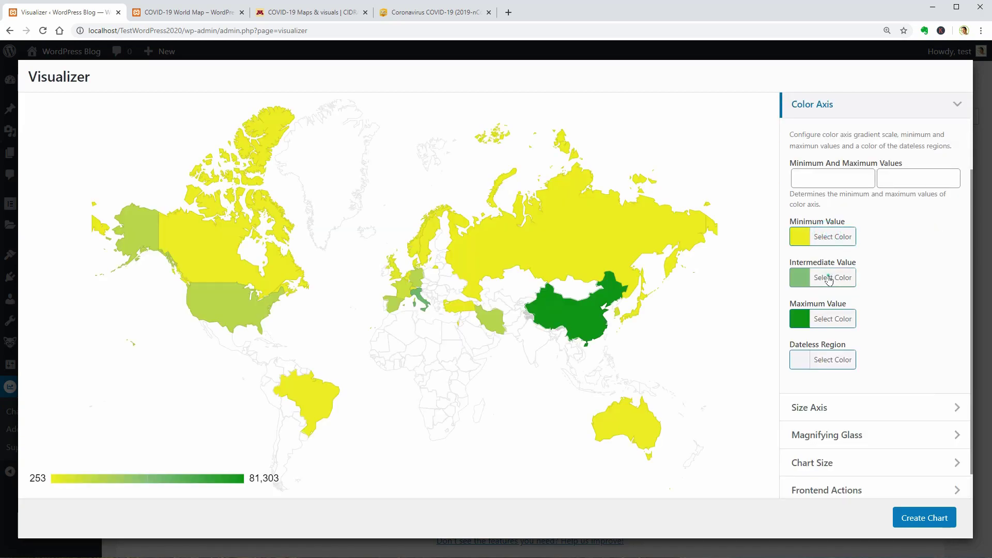
Set the colour axis intermediate value to red and maximum to black.
click(828, 278)
click(833, 425)
click(831, 277)
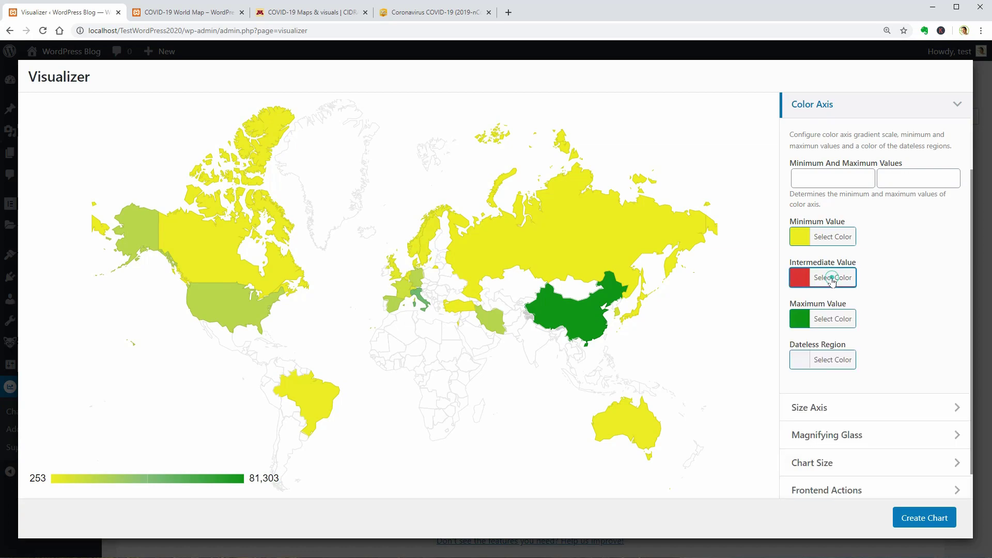
click(831, 319)
click(803, 469)
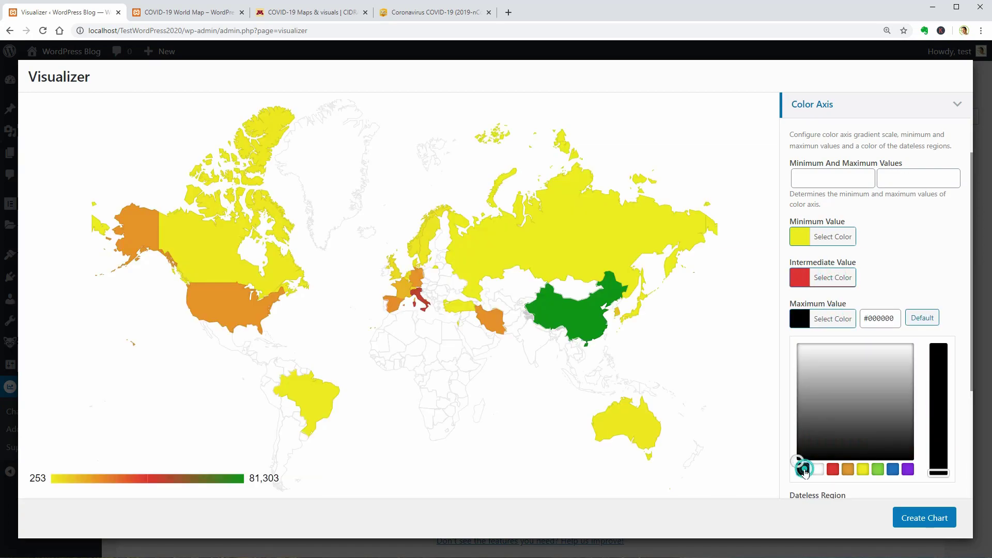
click(832, 319)
Colour countries without data light green, #c1ffa3.
click(832, 359)
scroll(842, 365, down, 2)
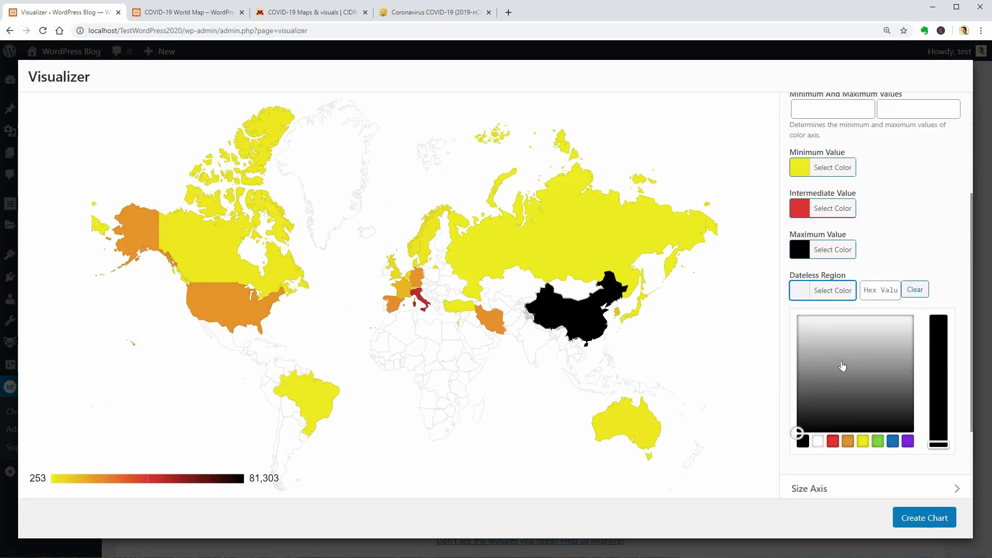
scroll(842, 366, down, 2)
click(877, 389)
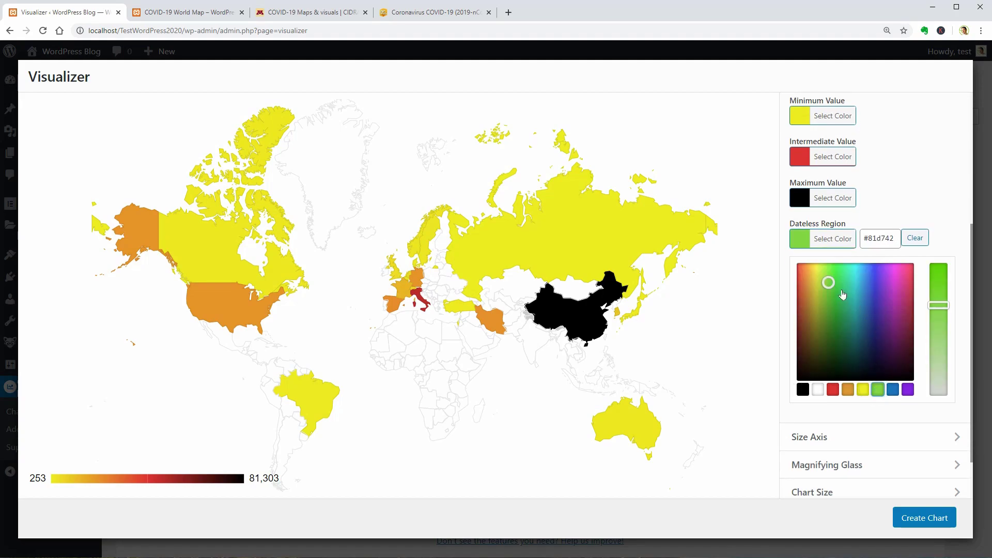
drag(828, 282, 826, 263)
drag(936, 305, 938, 381)
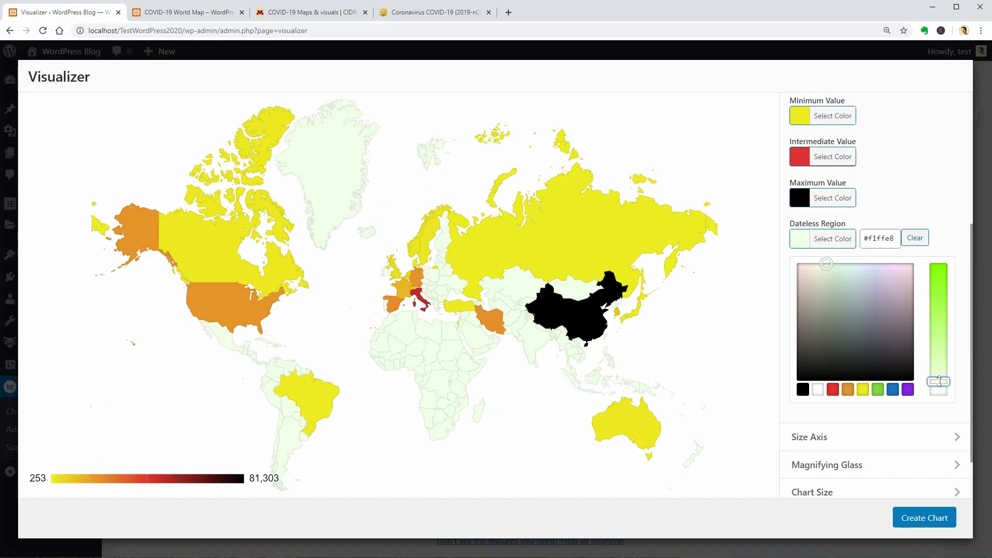
drag(939, 381, 938, 347)
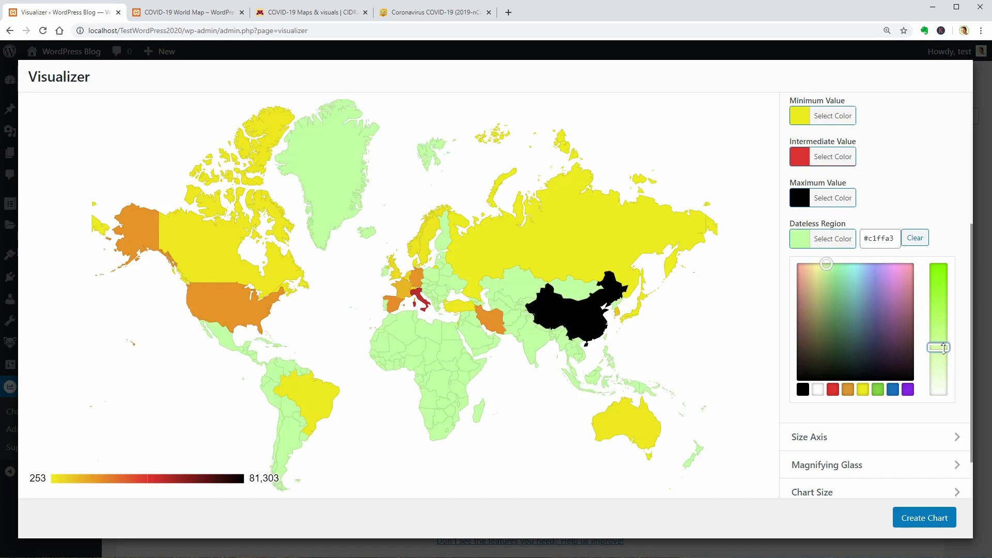
Save the map as chart #85, select the #64 shortcode, then edit the COVID-19 World Map post.
click(928, 519)
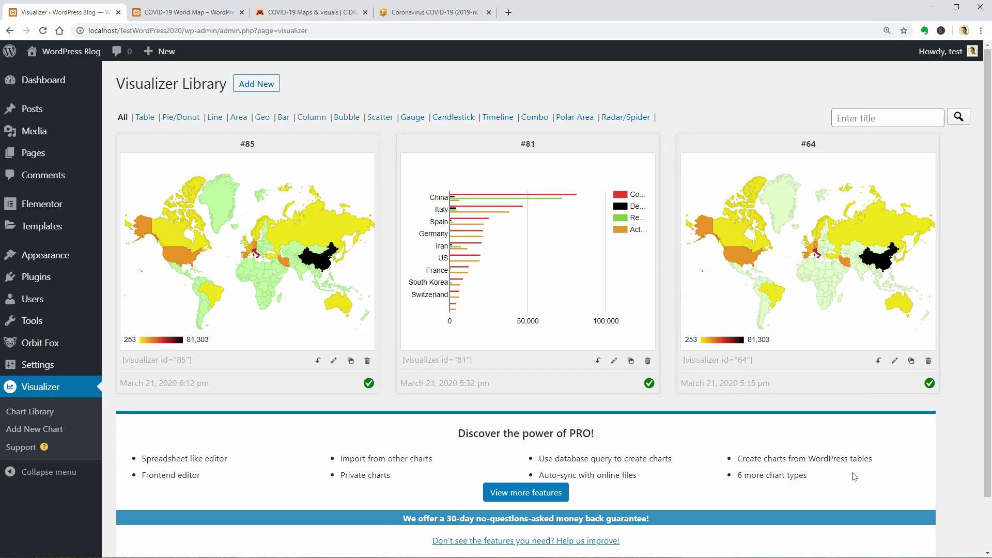
click(734, 364)
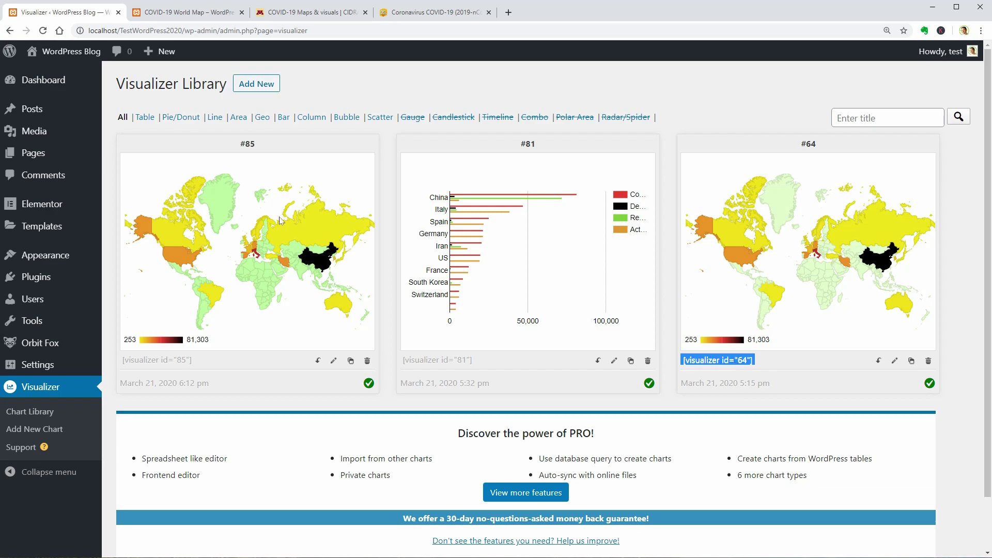
mouse_move(79, 115)
click(132, 113)
click(152, 195)
Insert a Visualizer Chart block showing the existing world map chart #85.
click(112, 247)
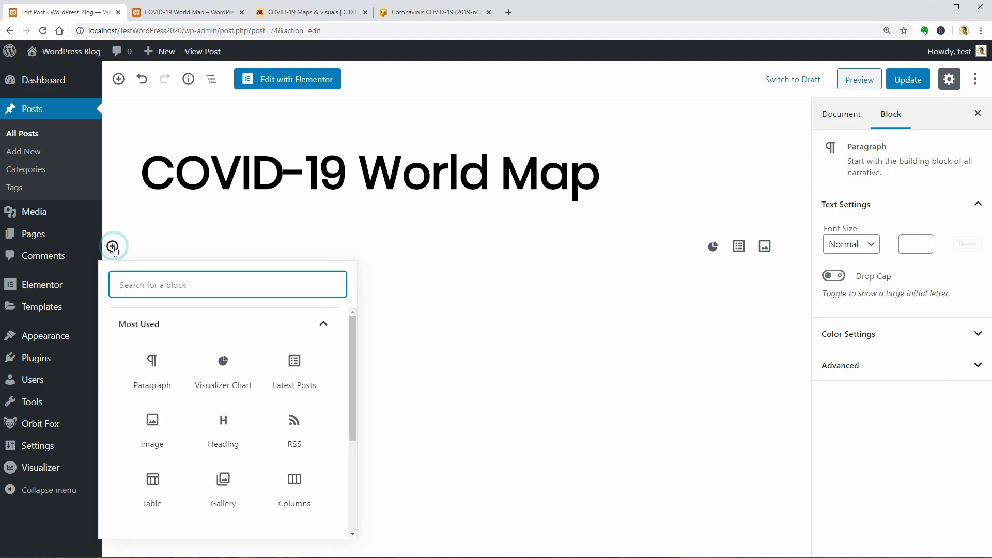
click(220, 376)
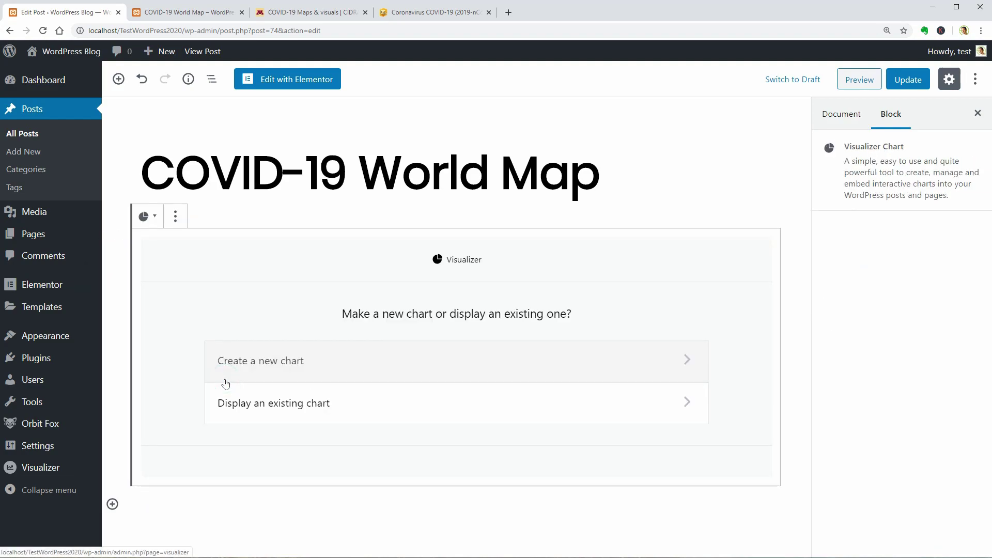
click(647, 415)
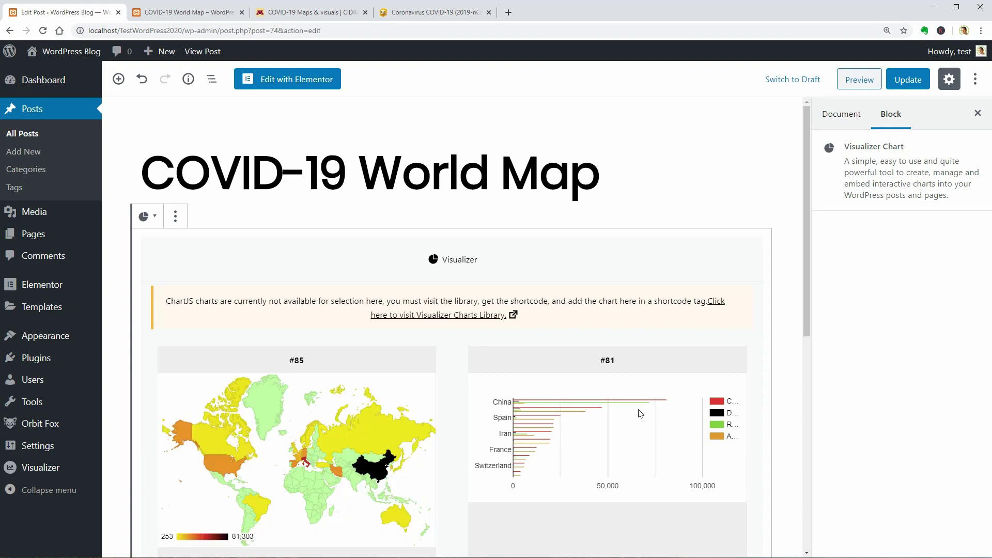
scroll(640, 413, down, 2)
click(299, 479)
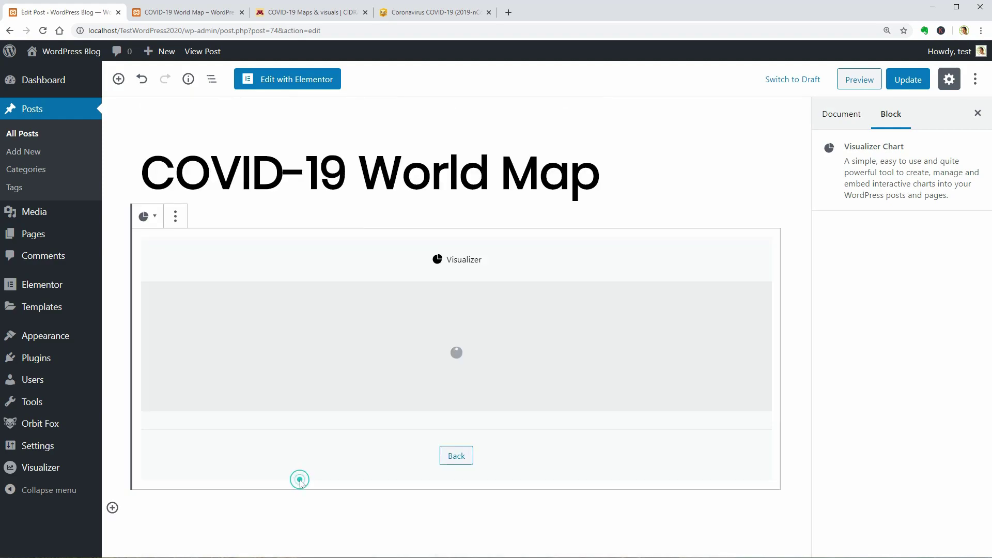
Check the chart's import and advanced settings, then update the post.
scroll(615, 308, down, 2)
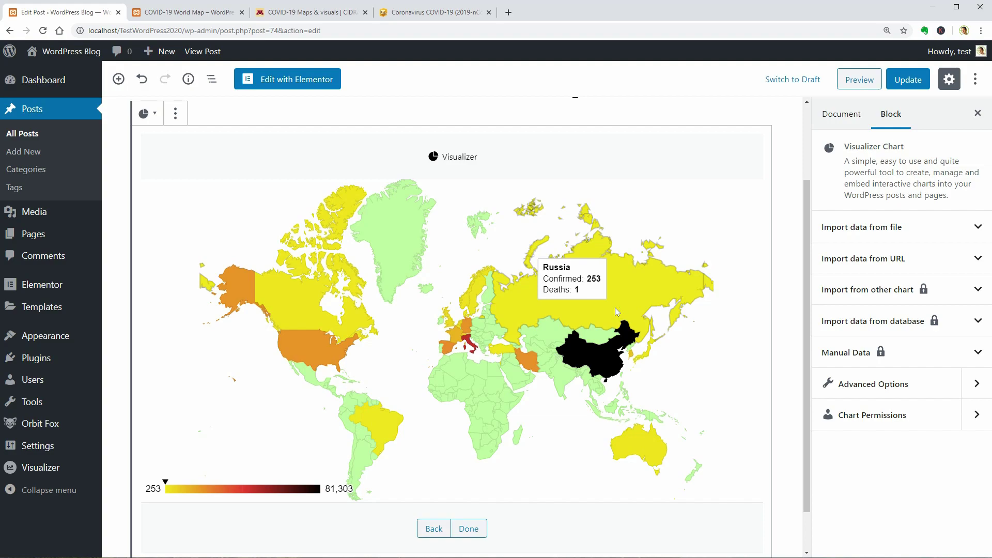
click(971, 228)
click(971, 228)
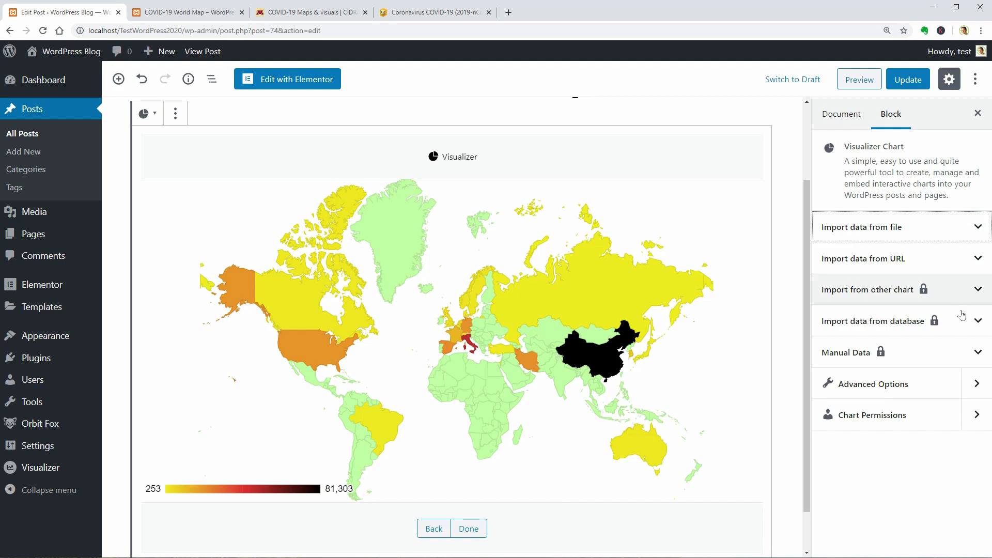
click(971, 386)
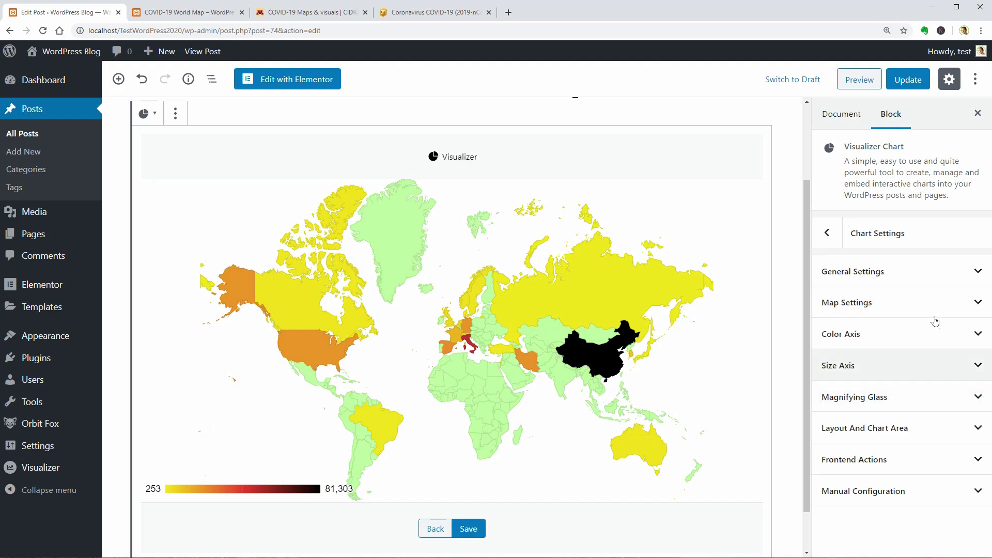
click(827, 239)
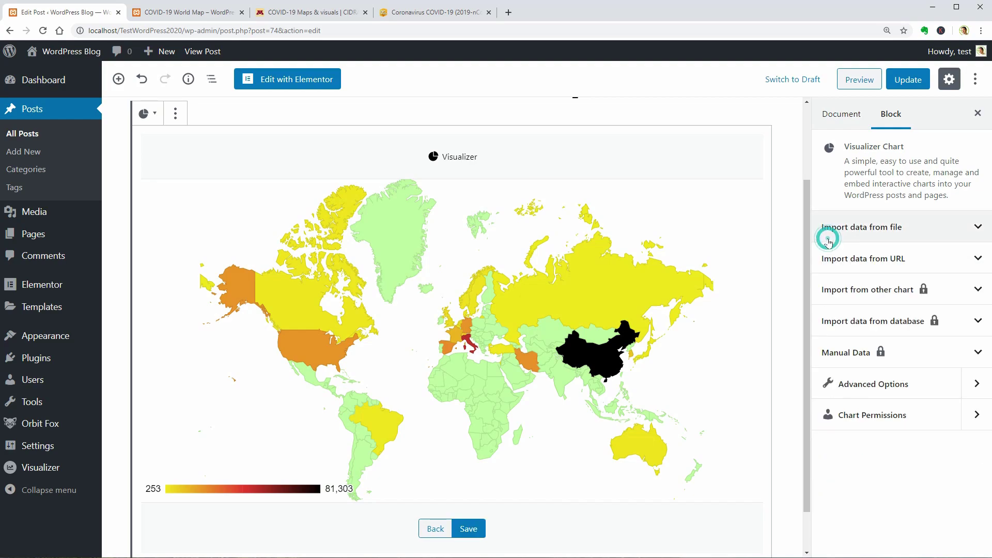
click(913, 85)
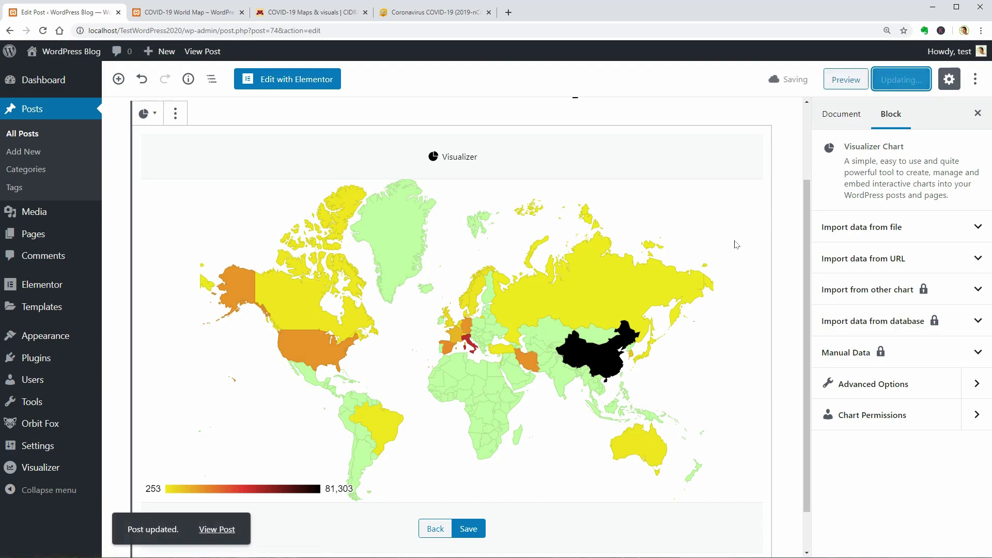
Preview the post and check country tooltips for confirmed cases and deaths.
click(857, 80)
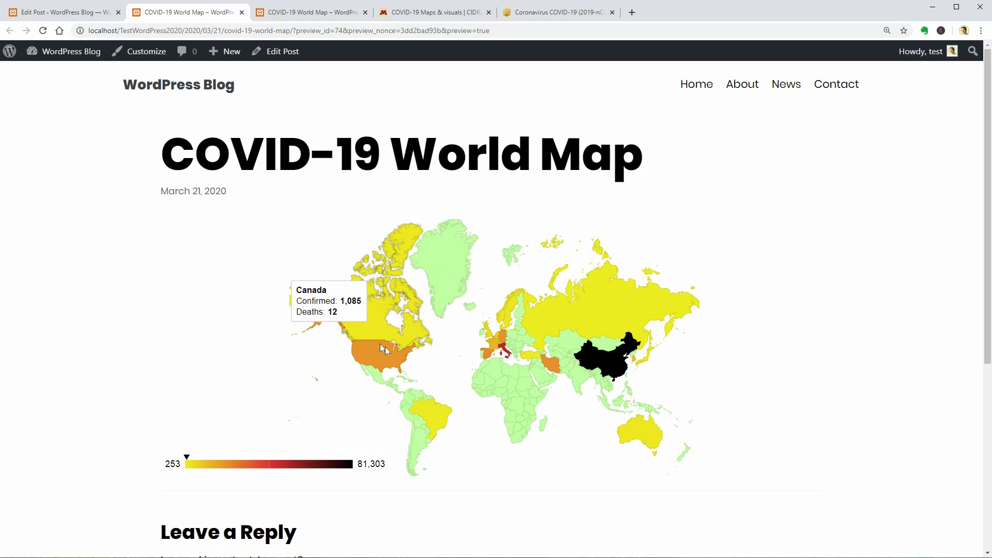
mouse_move(597, 369)
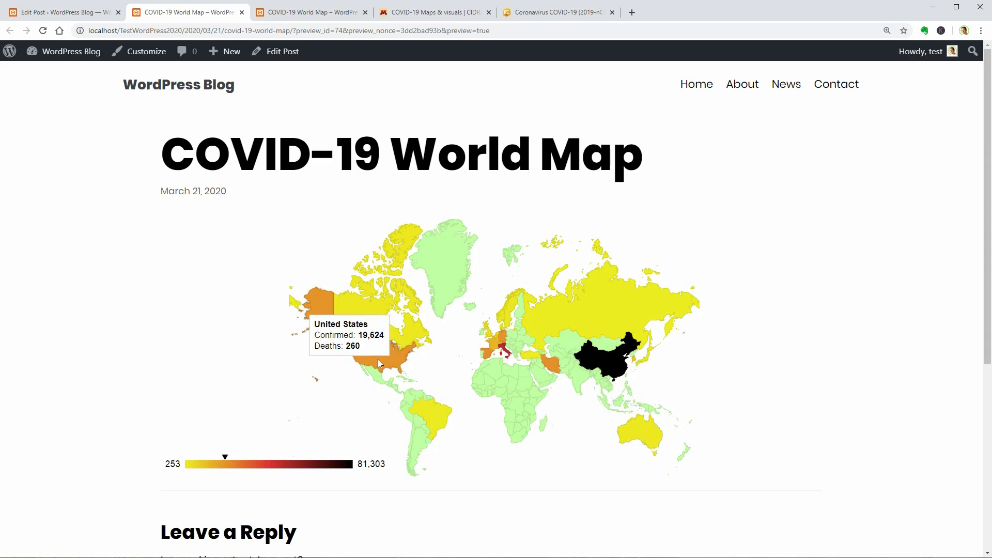
mouse_move(368, 324)
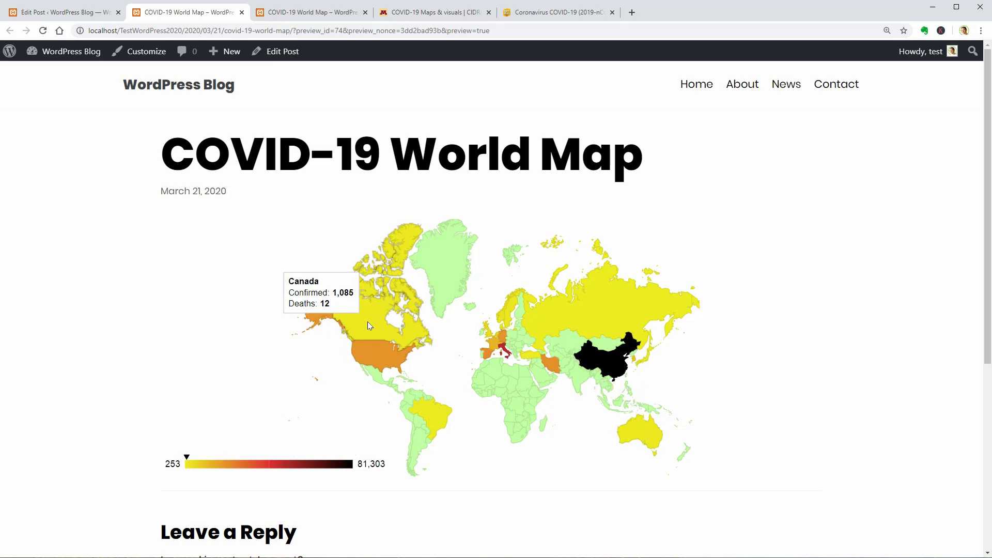
Below the map, add a second Visualizer Chart block showing existing bar chart #81.
click(81, 14)
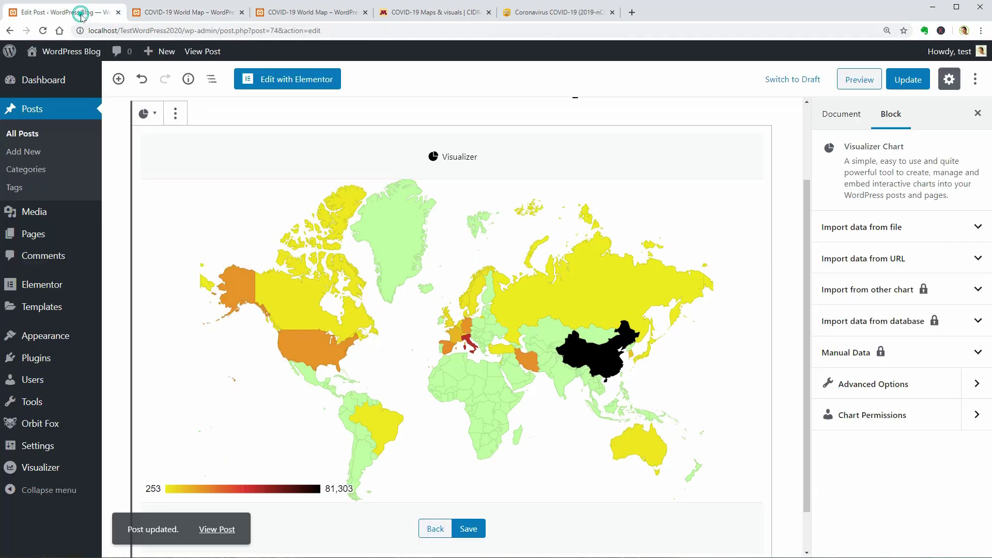
scroll(542, 445, down, 1)
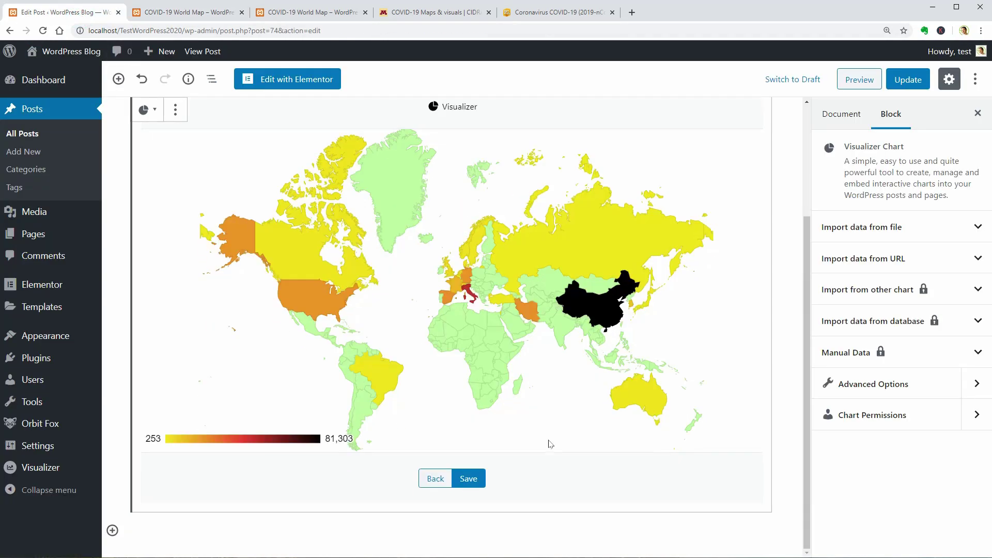
click(114, 530)
click(212, 361)
click(581, 435)
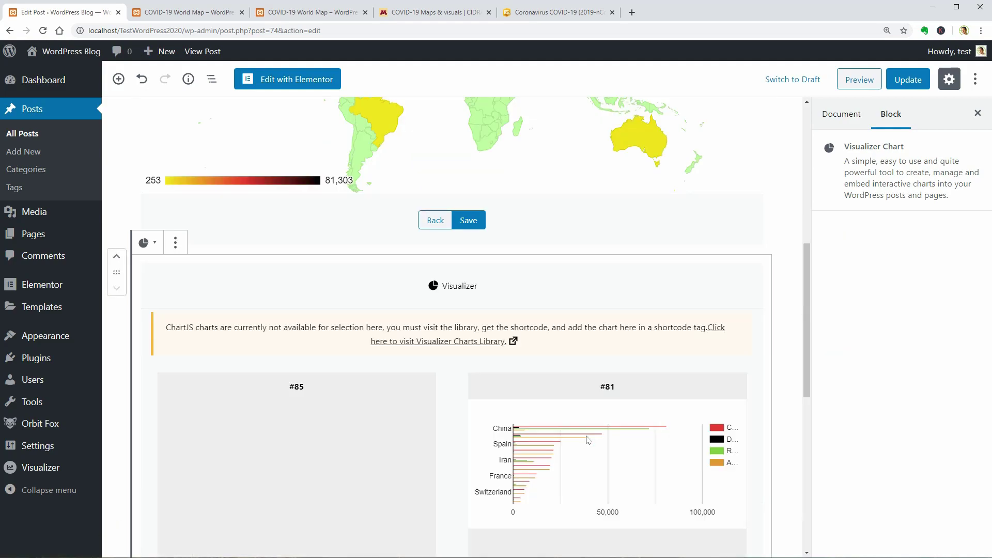
scroll(588, 440, down, 2)
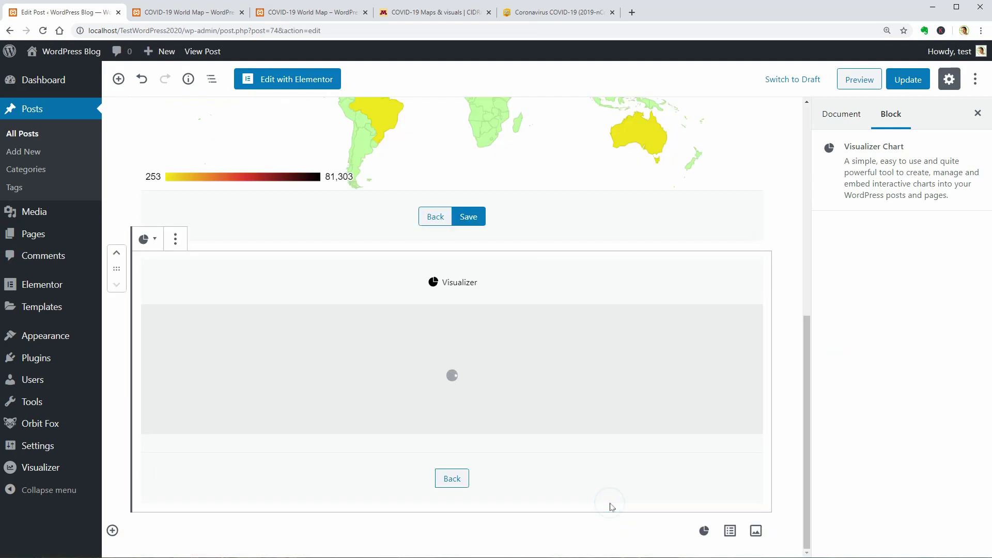
scroll(610, 506, down, 2)
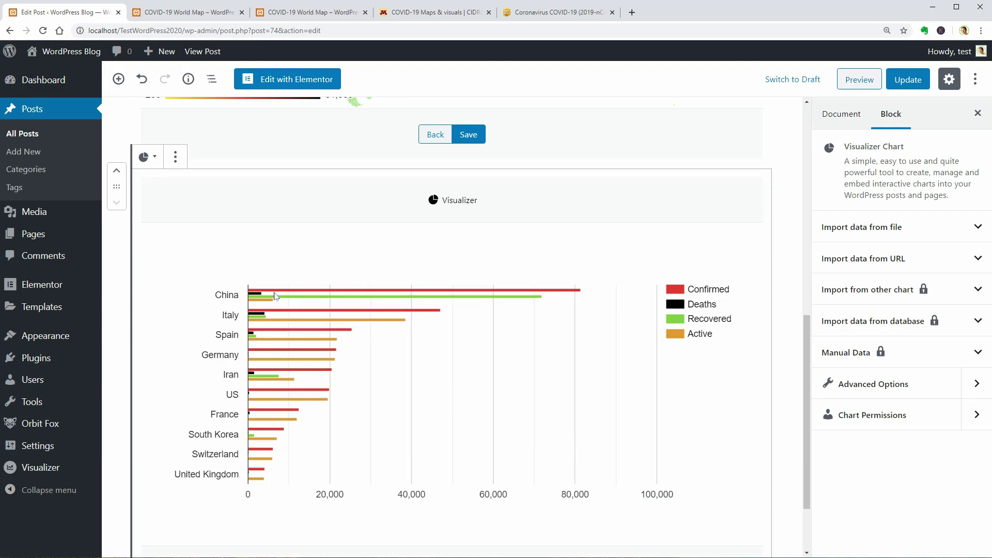
mouse_move(280, 293)
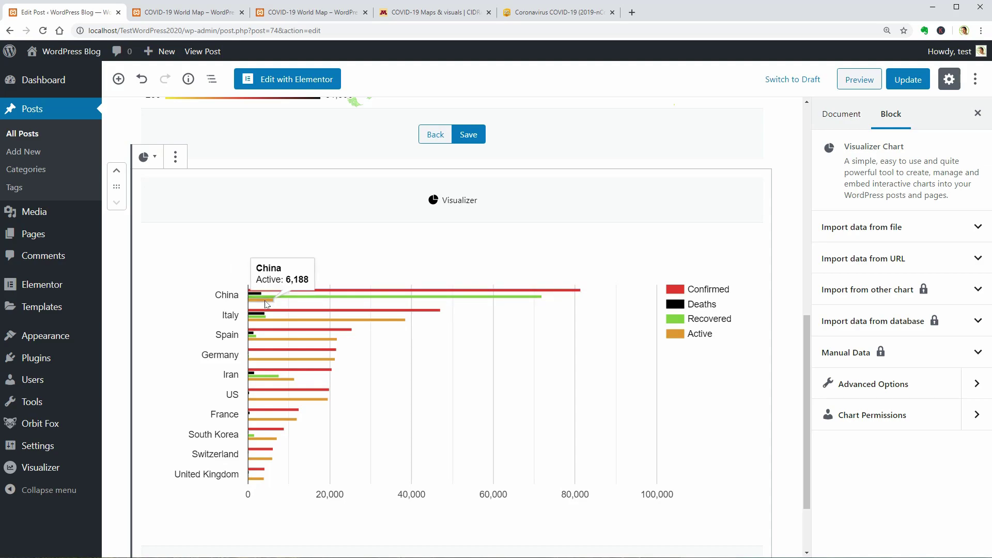
scroll(520, 444, down, 2)
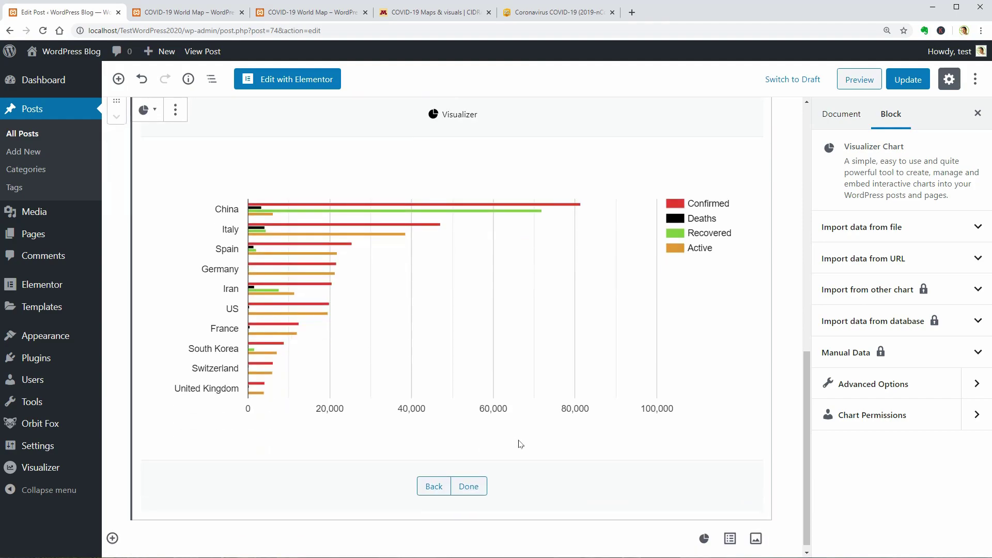
click(474, 486)
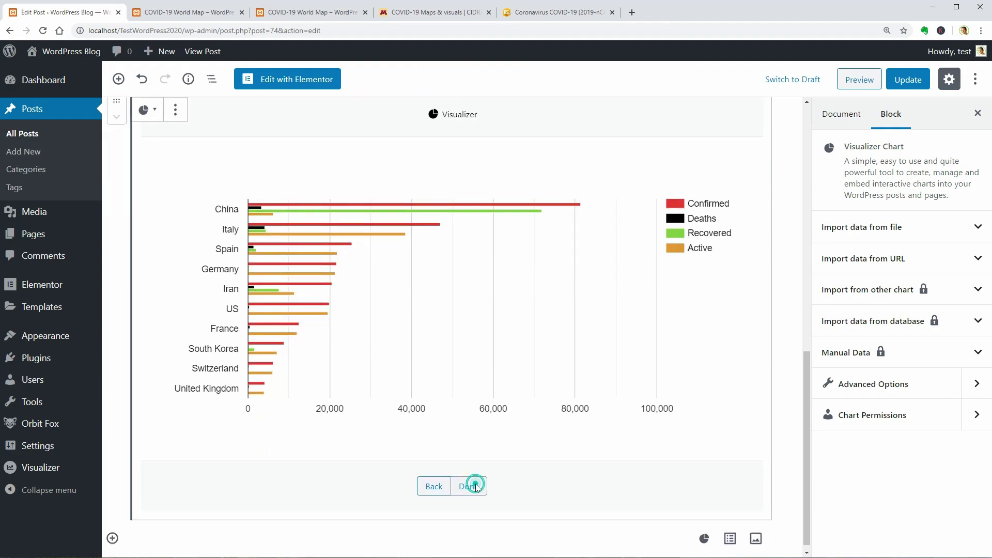
Preview the post with both charts, then switch to the CIDRAP and Johns Hopkins dashboard tabs.
click(859, 79)
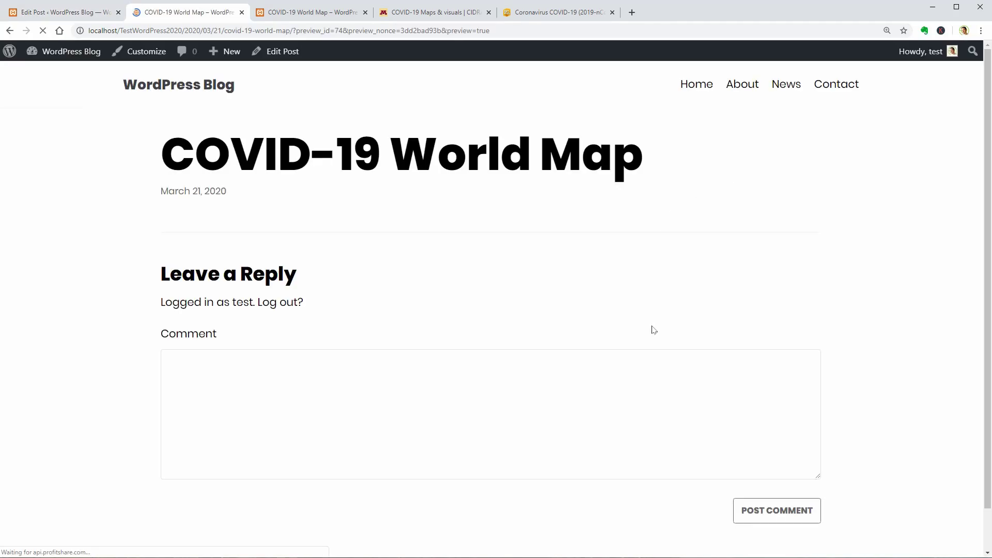
scroll(652, 329, down, 2)
scroll(652, 329, down, 3)
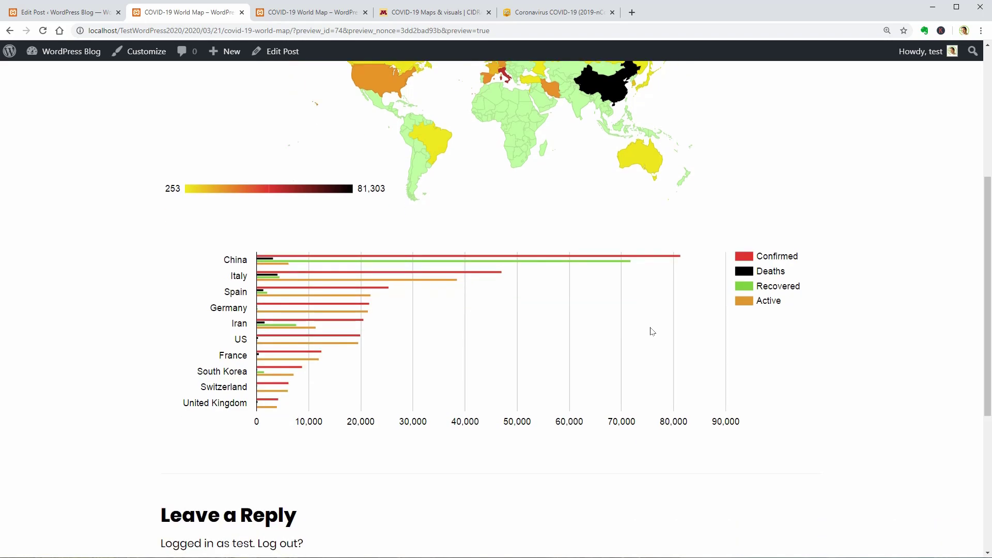
scroll(652, 331, up, 5)
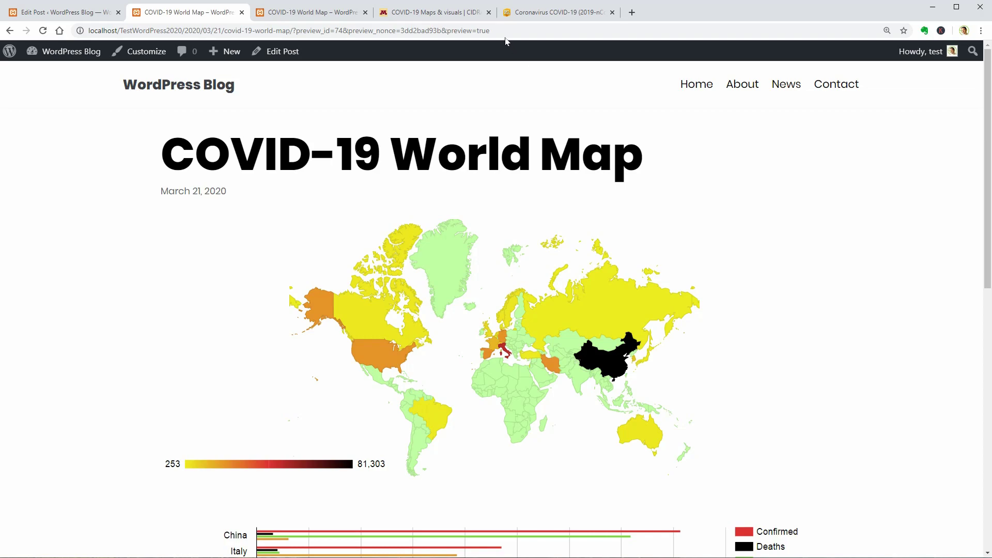
click(465, 18)
click(548, 12)
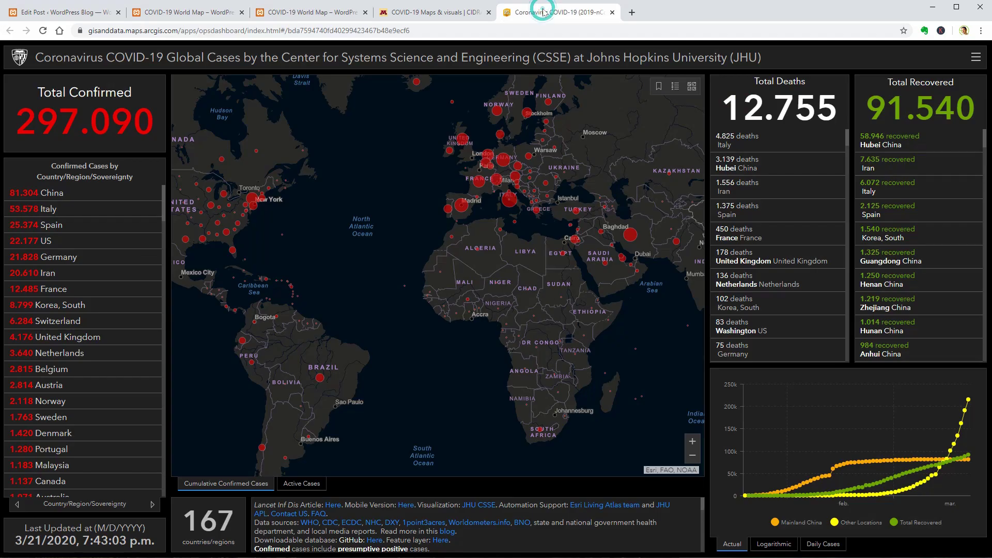